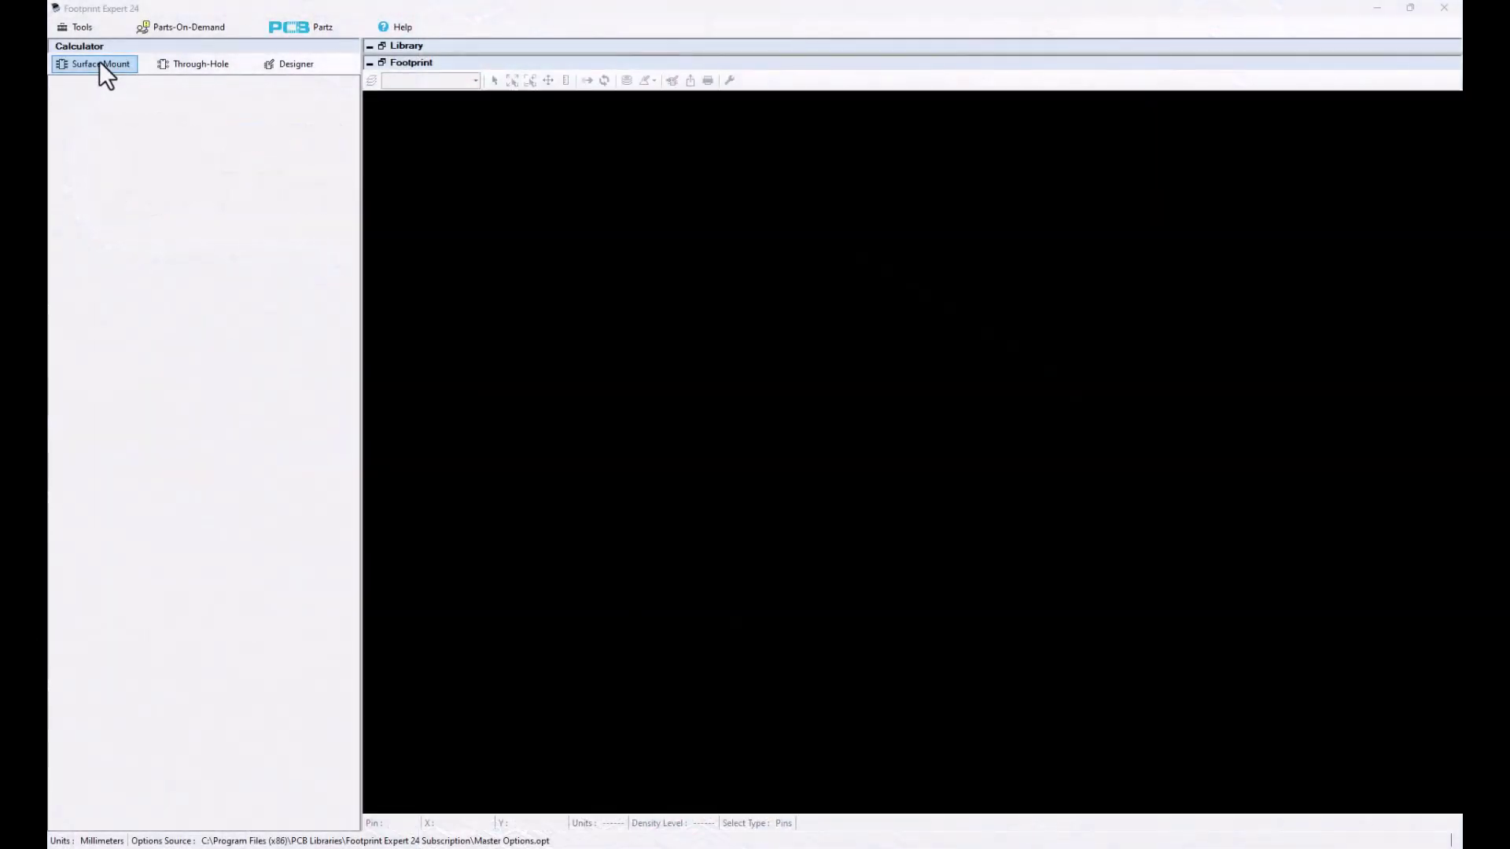
Step: Create a surface-mount Small Outline Transistor, SOT-23 Type component and fill it with the demo dimensions
{"action": "left_click", "coordinate": [99, 63]}
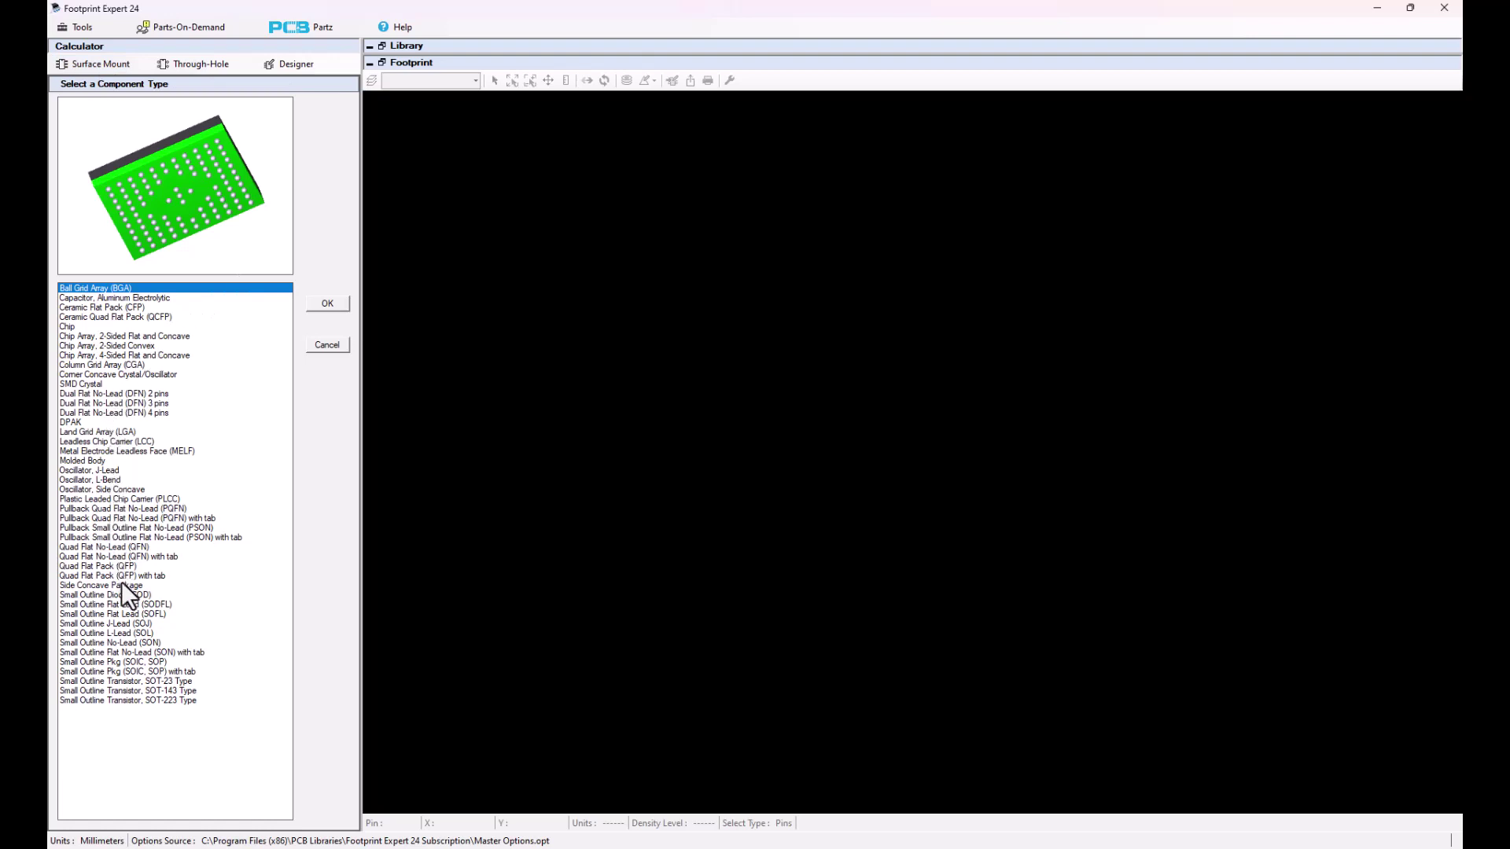
{"action": "double_click", "coordinate": [154, 682]}
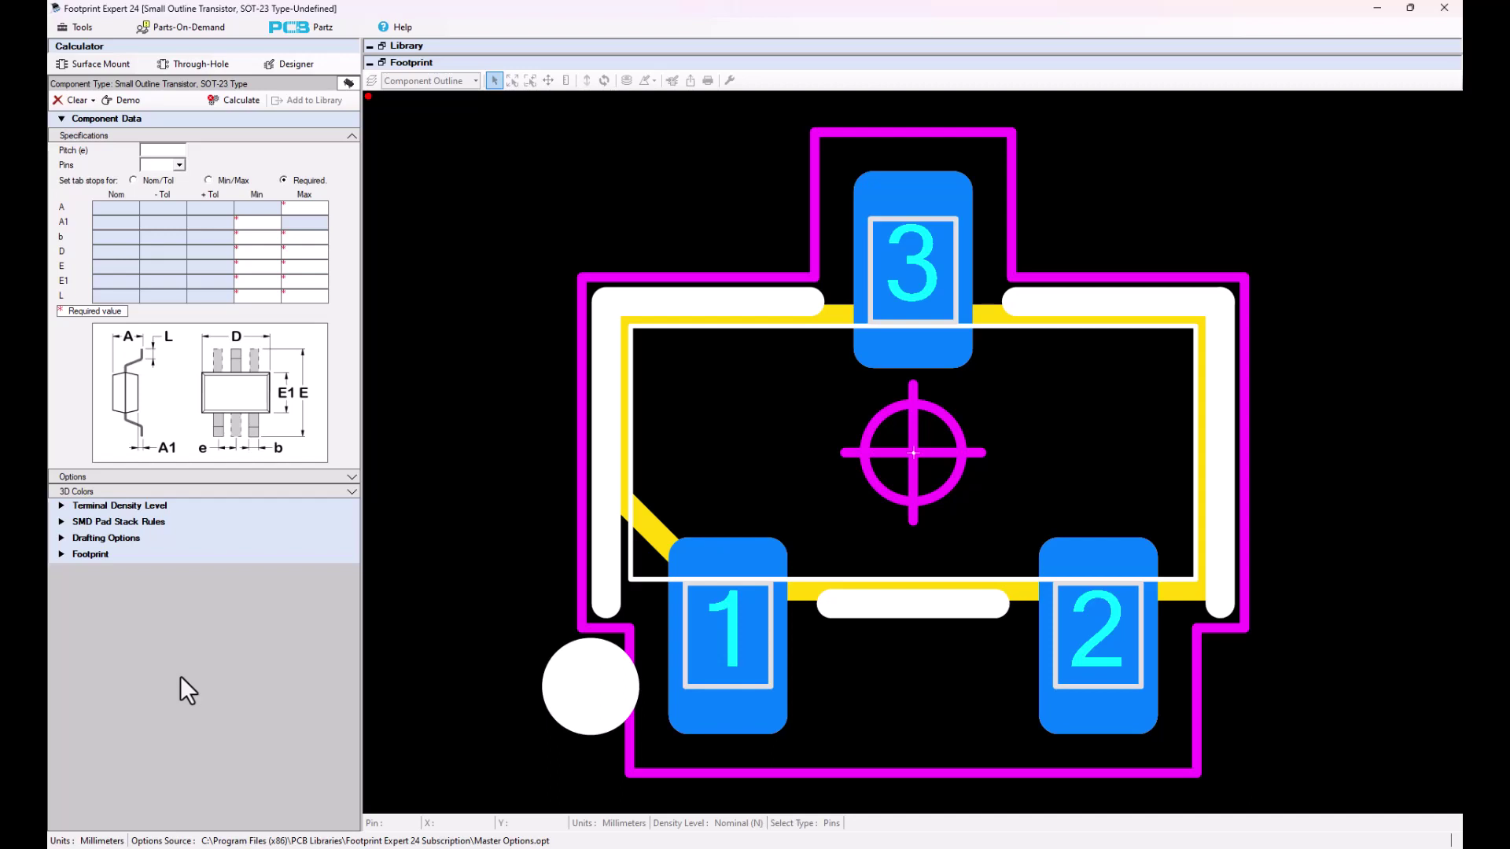
{"action": "left_click", "coordinate": [126, 99]}
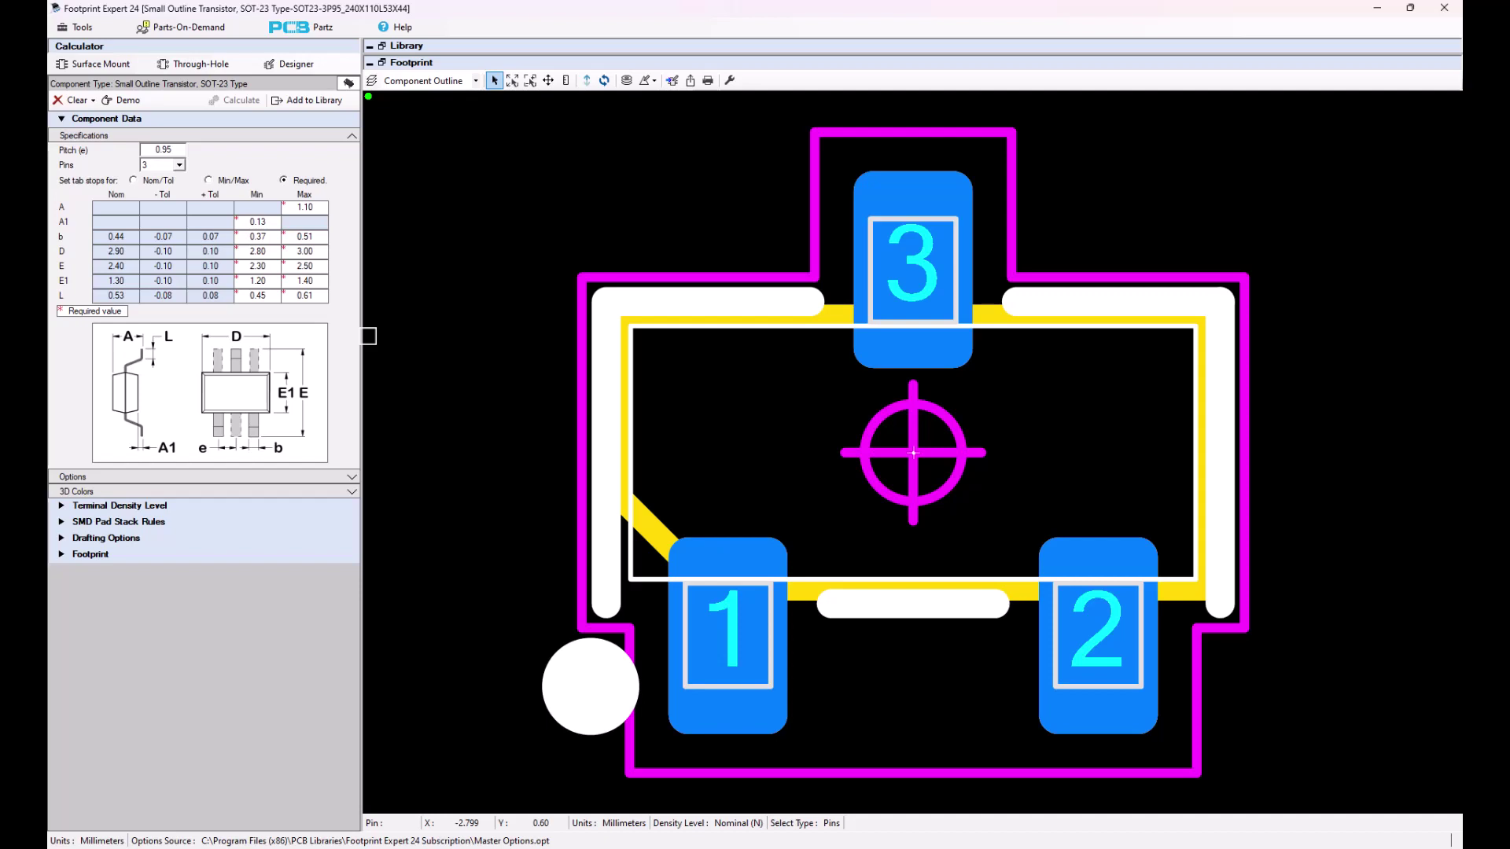
Step: Set the SOT-23 component's pin count to 6 and calculate the footprint
{"action": "left_click", "coordinate": [180, 165]}
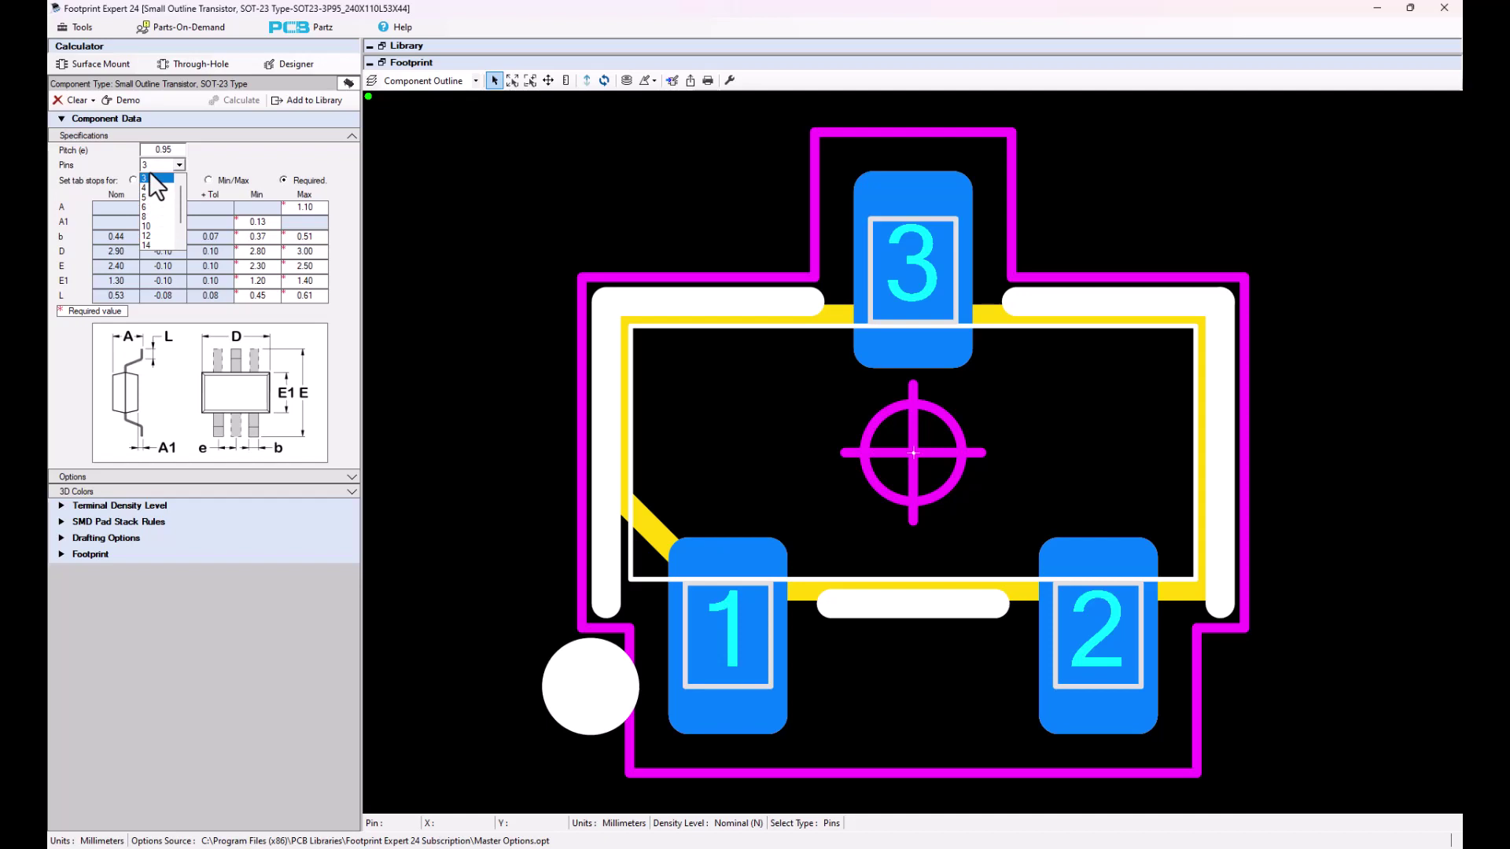
{"action": "left_click", "coordinate": [173, 147]}
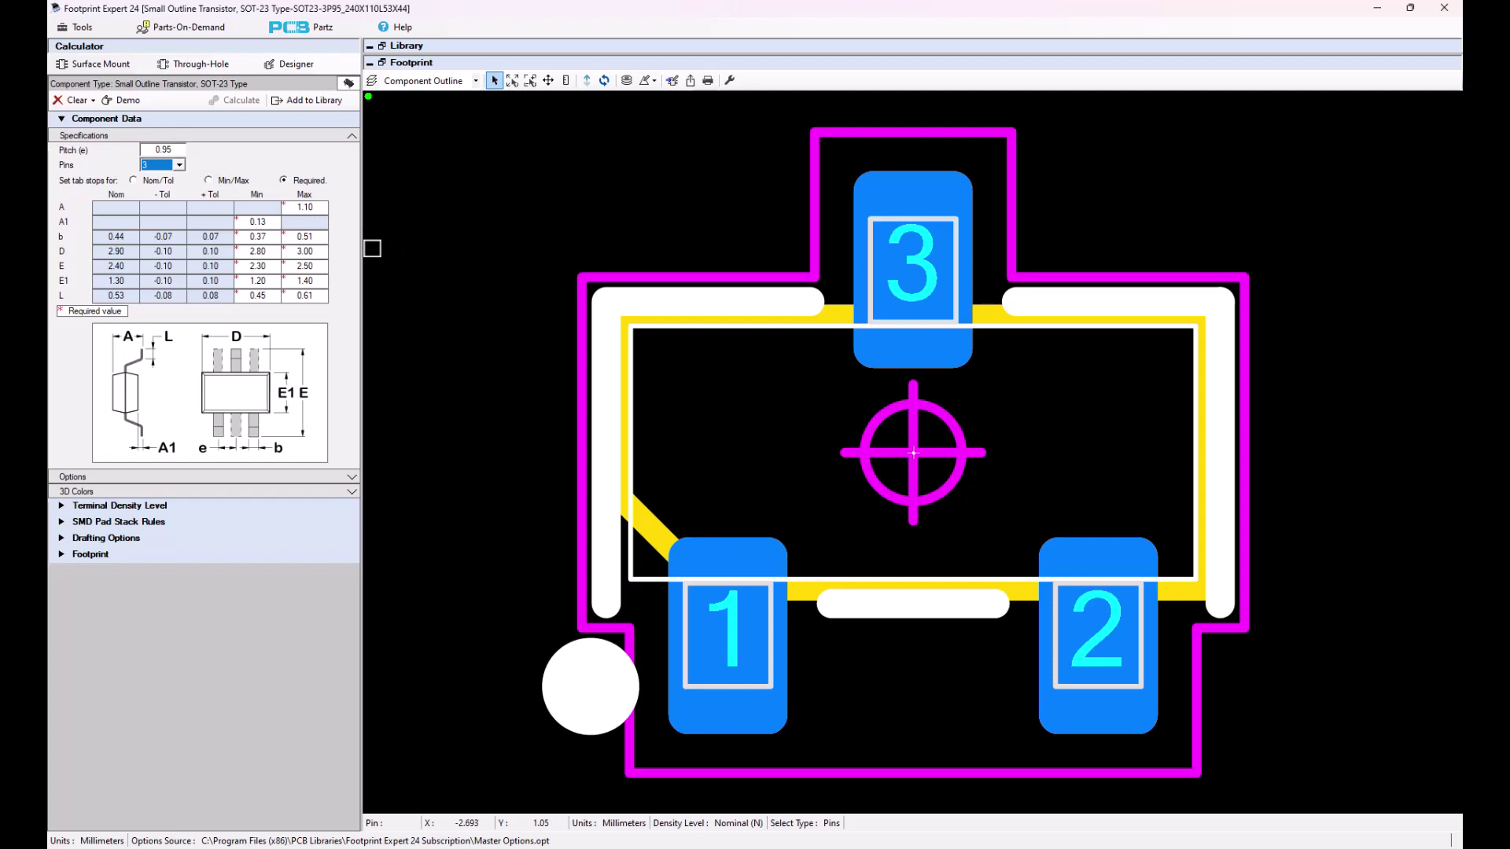
{"action": "left_click", "coordinate": [178, 165]}
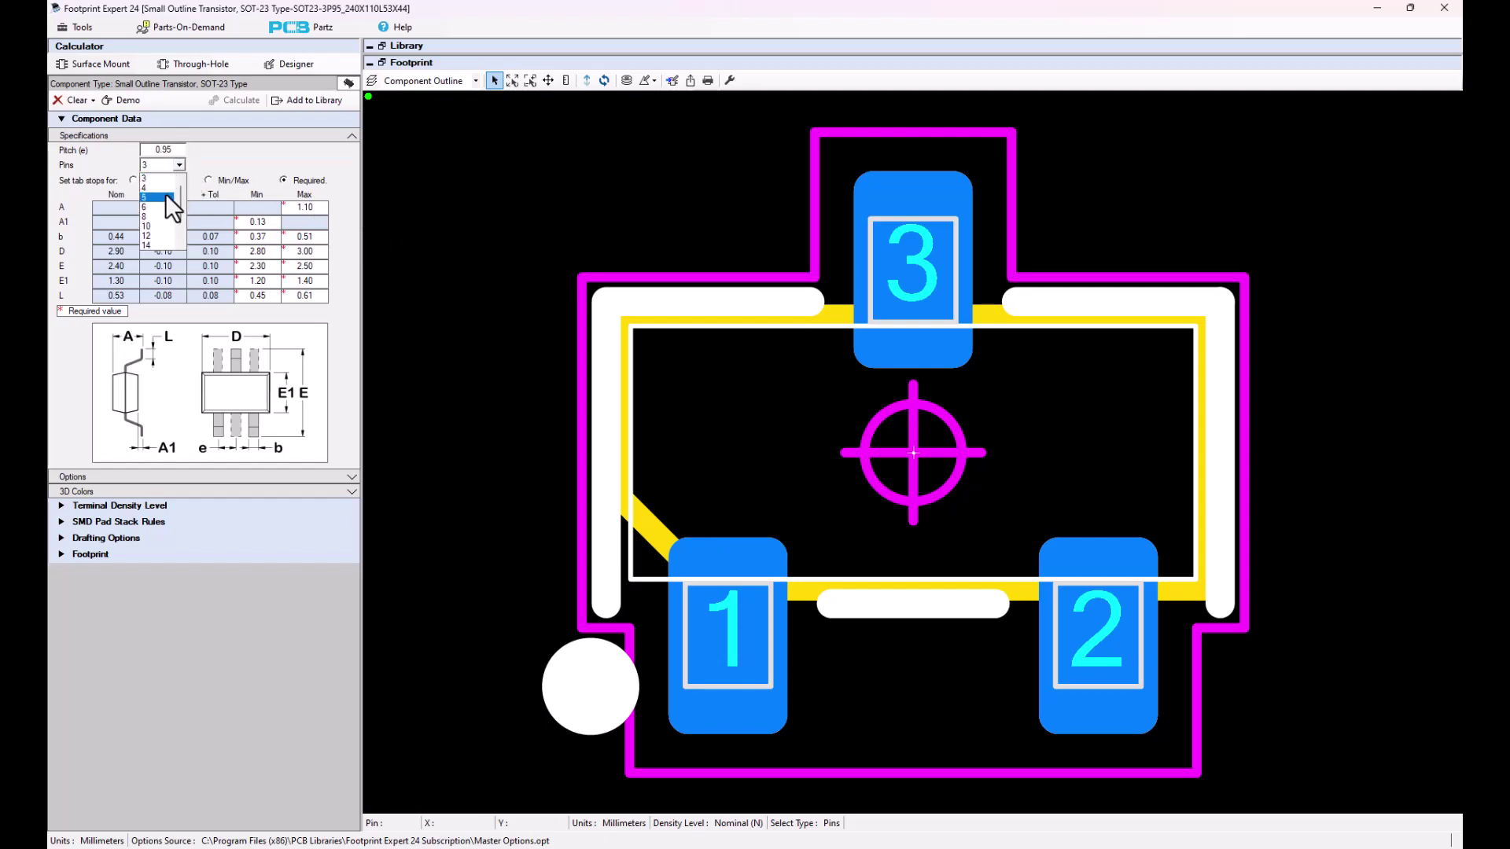
{"action": "left_click", "coordinate": [164, 191]}
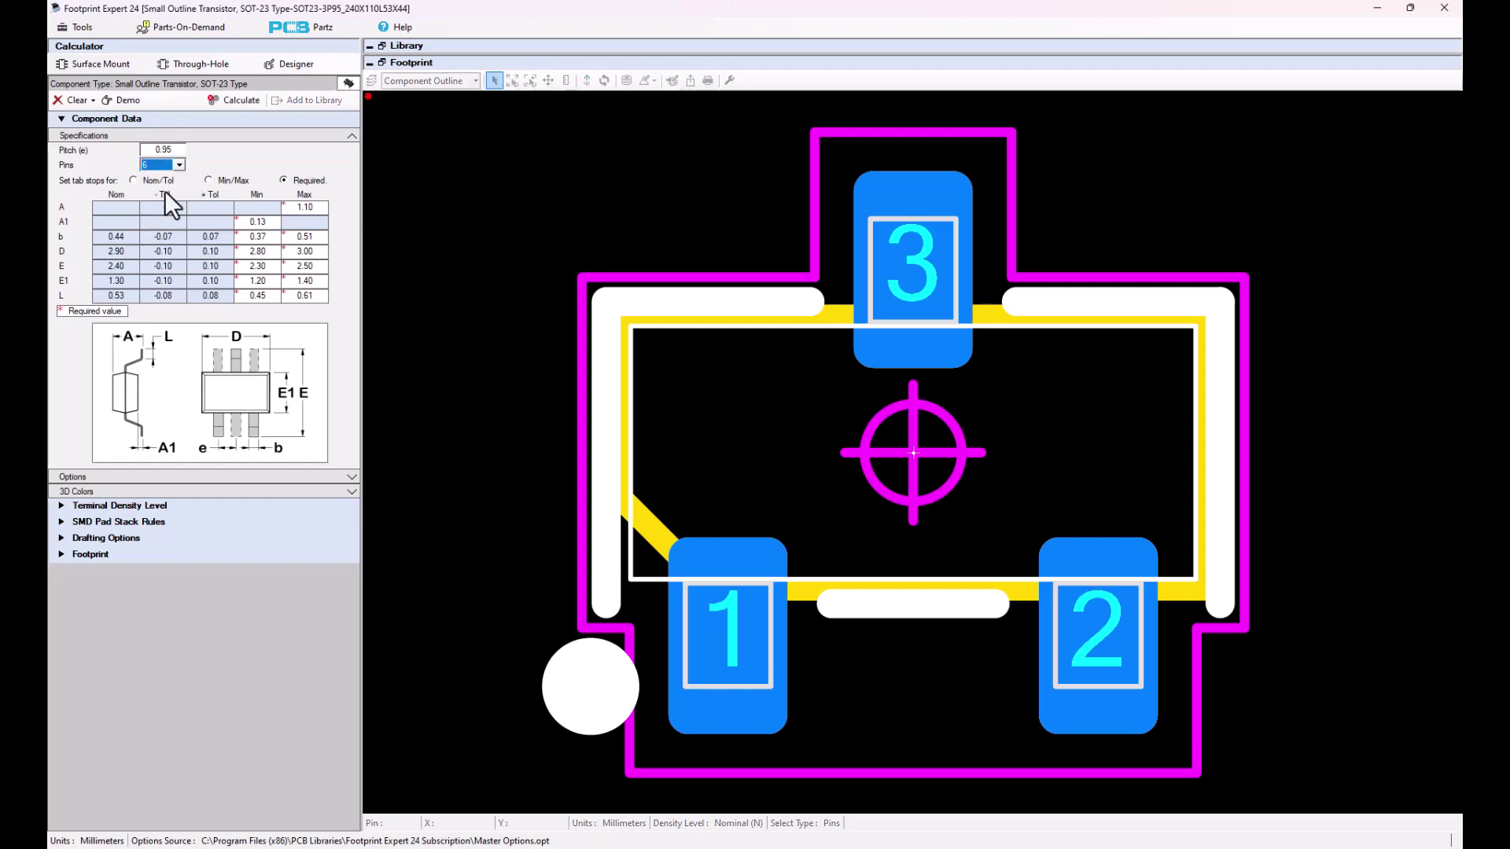
{"action": "left_click", "coordinate": [229, 104]}
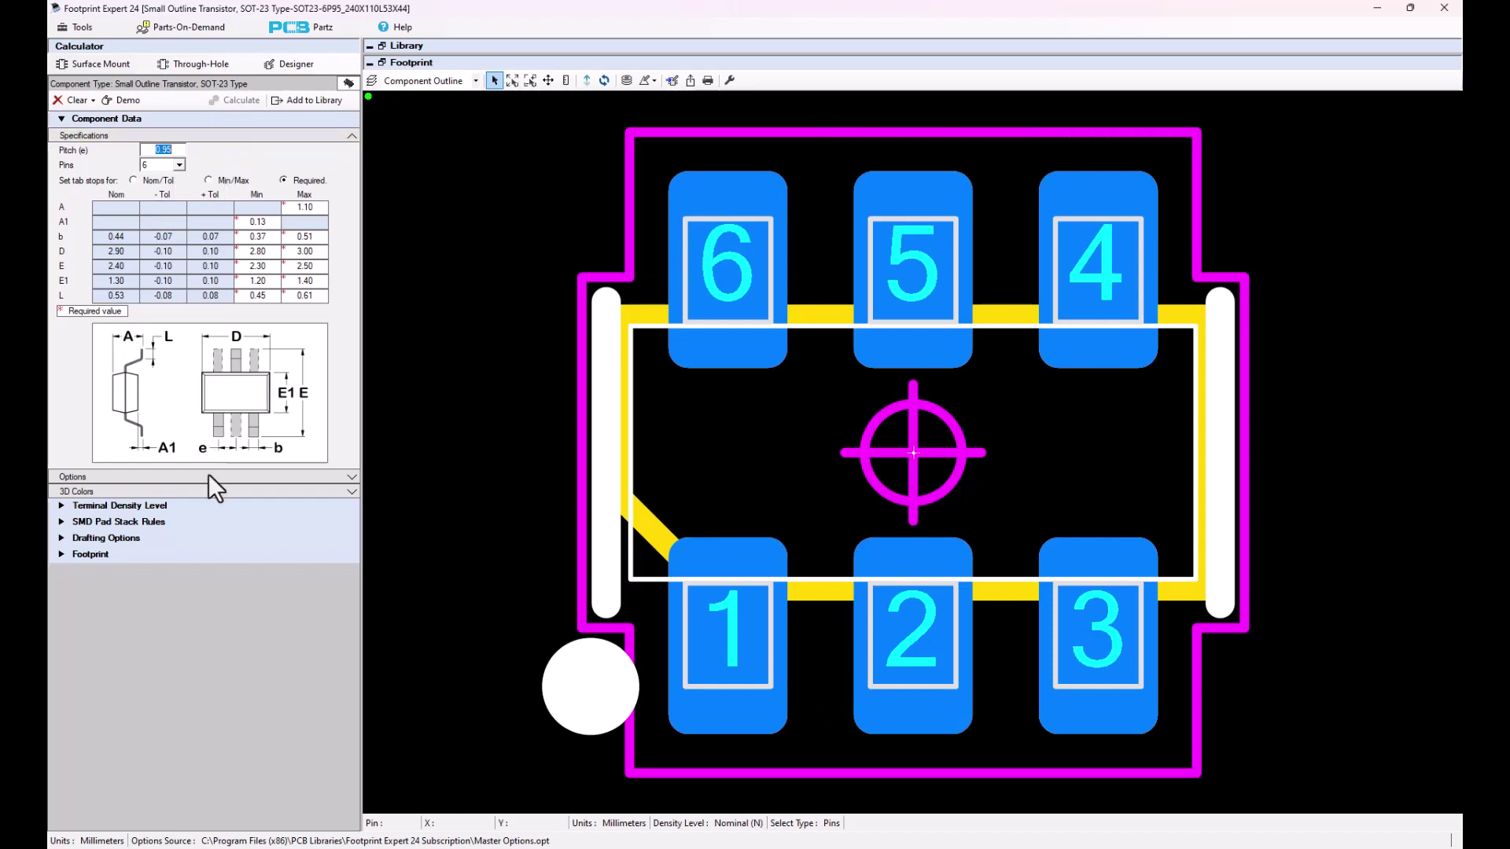
Step: Enable the manufacturer's recommended dimensions for the footprint, set G to 1.5, and recalculate
{"action": "left_click", "coordinate": [220, 558]}
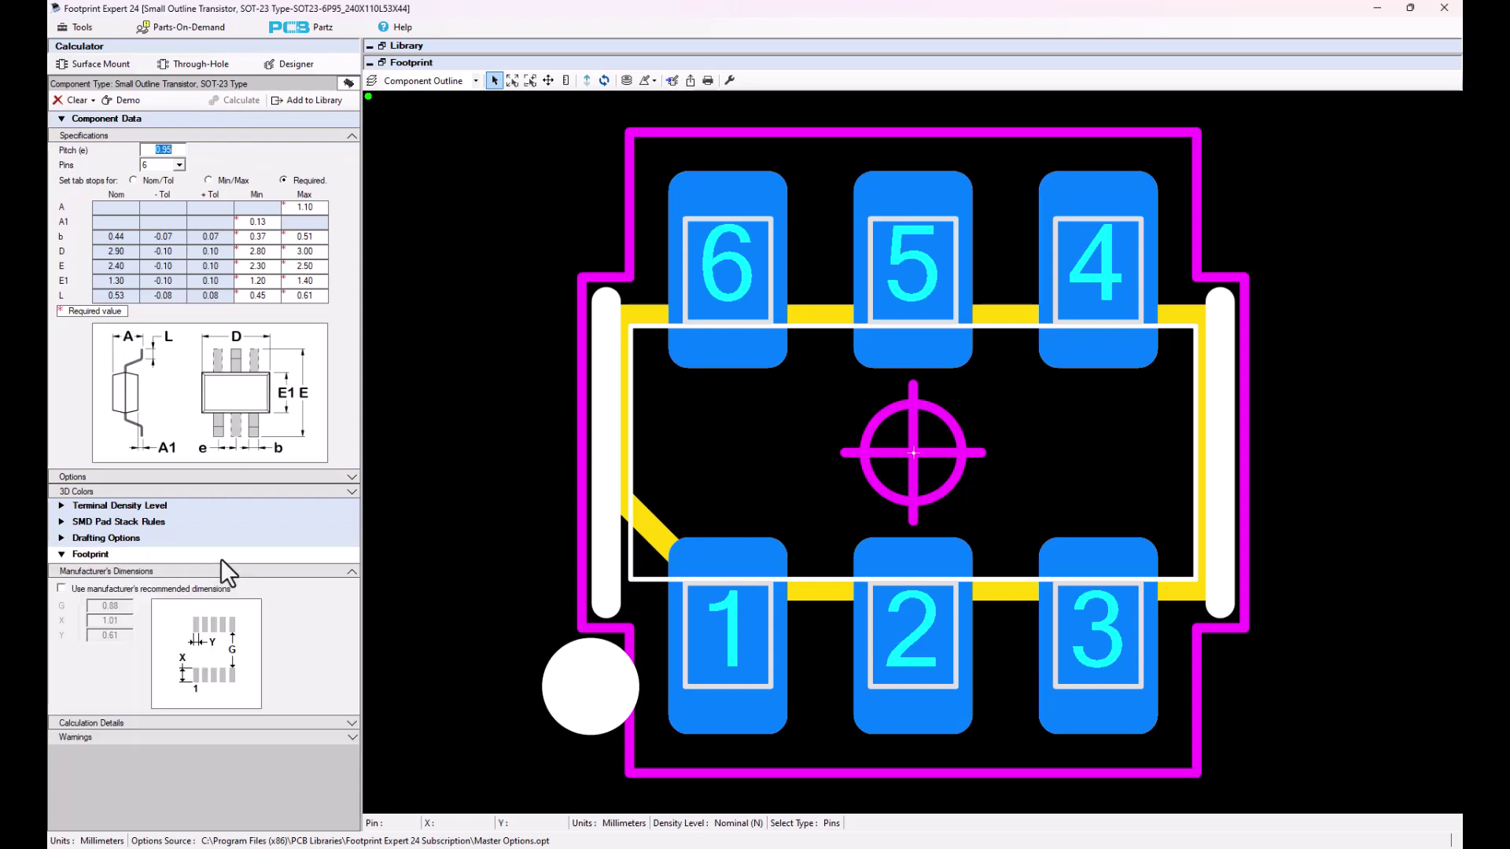
{"action": "left_click", "coordinate": [61, 588]}
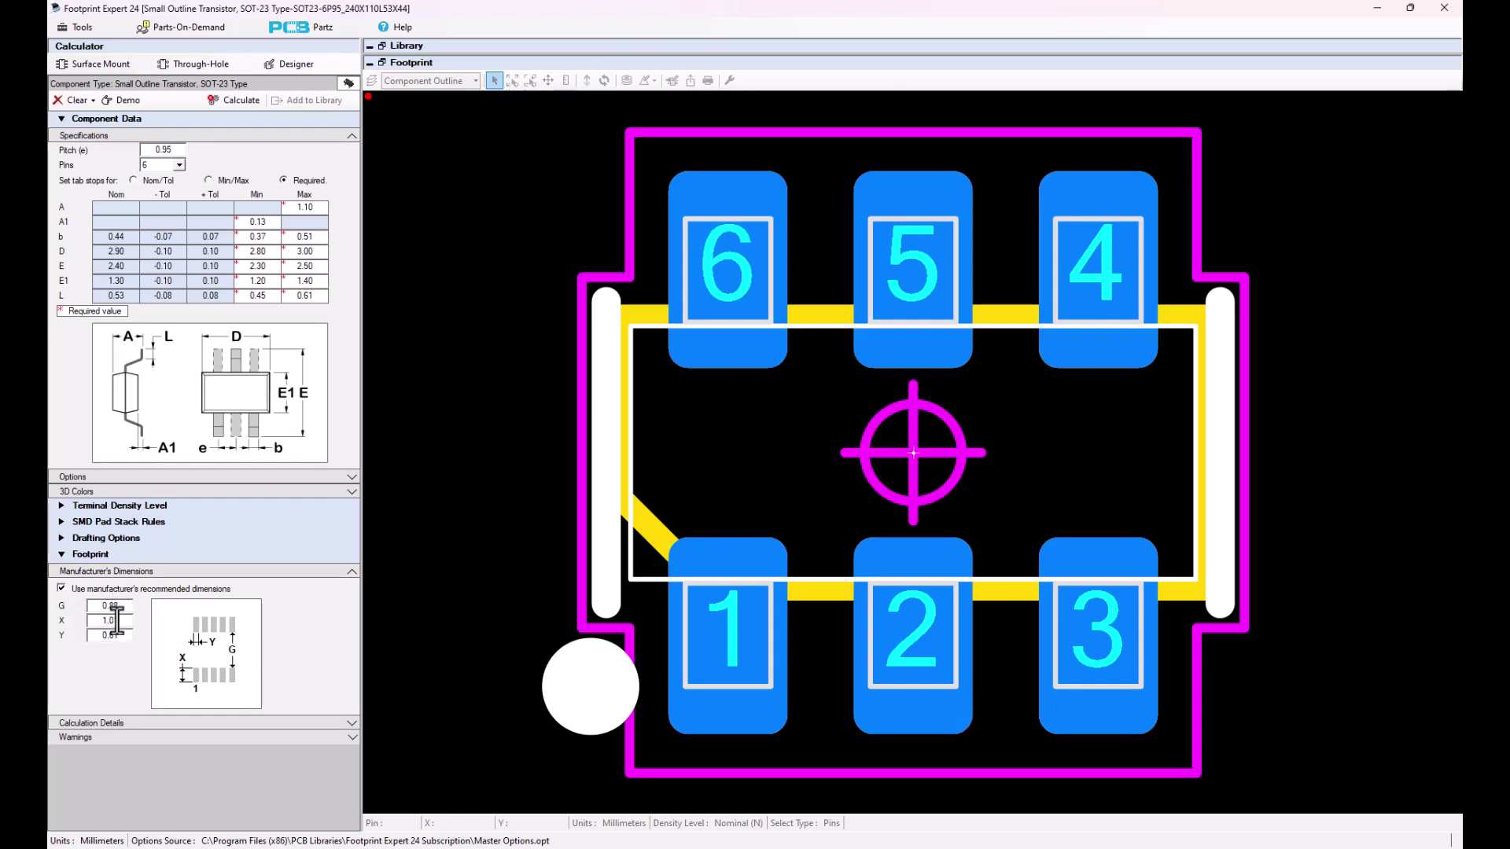
{"action": "left_click", "coordinate": [61, 588]}
{"action": "left_click", "coordinate": [61, 588]}
{"action": "left_click", "coordinate": [60, 607]}
{"action": "type", "text": "1.5"}
{"action": "left_click", "coordinate": [241, 100]}
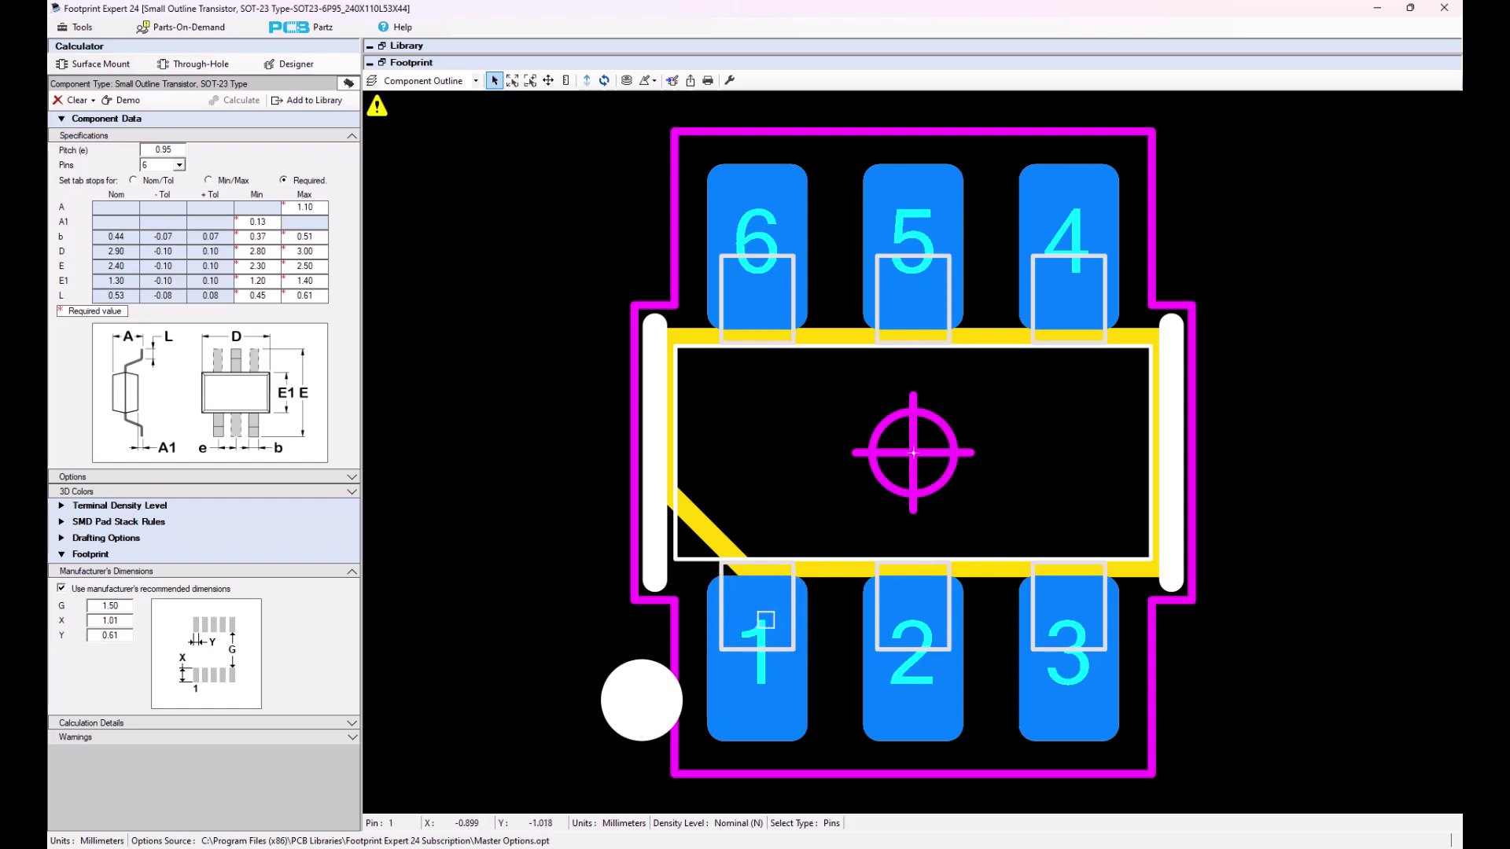
Step: Turn off the manufacturer's recommended dimensions and set the pin count to 3, recalculating the footprint after each change
{"action": "left_click", "coordinate": [61, 588]}
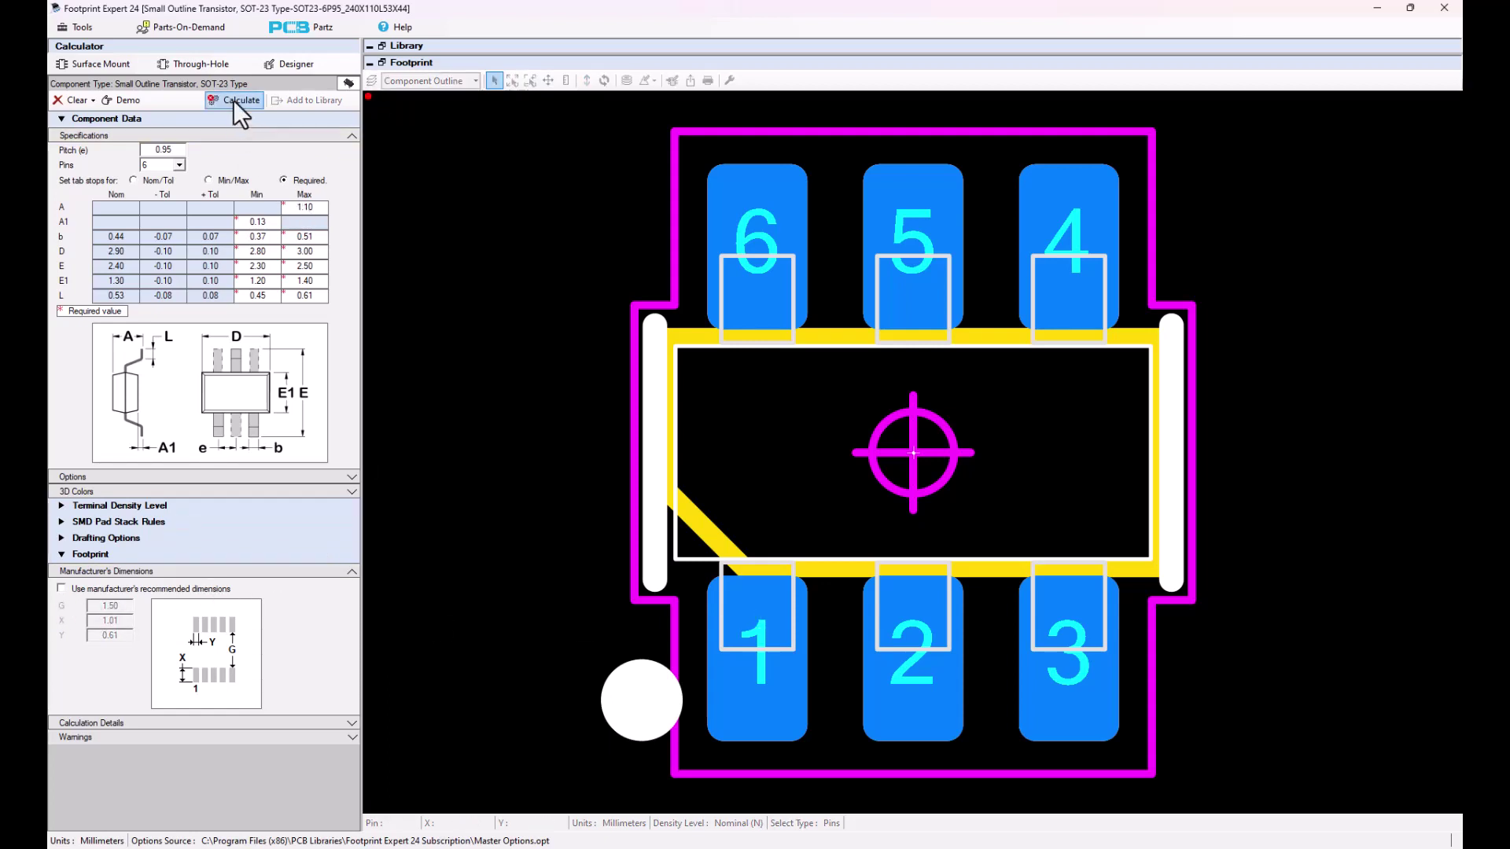
{"action": "left_click", "coordinate": [233, 101]}
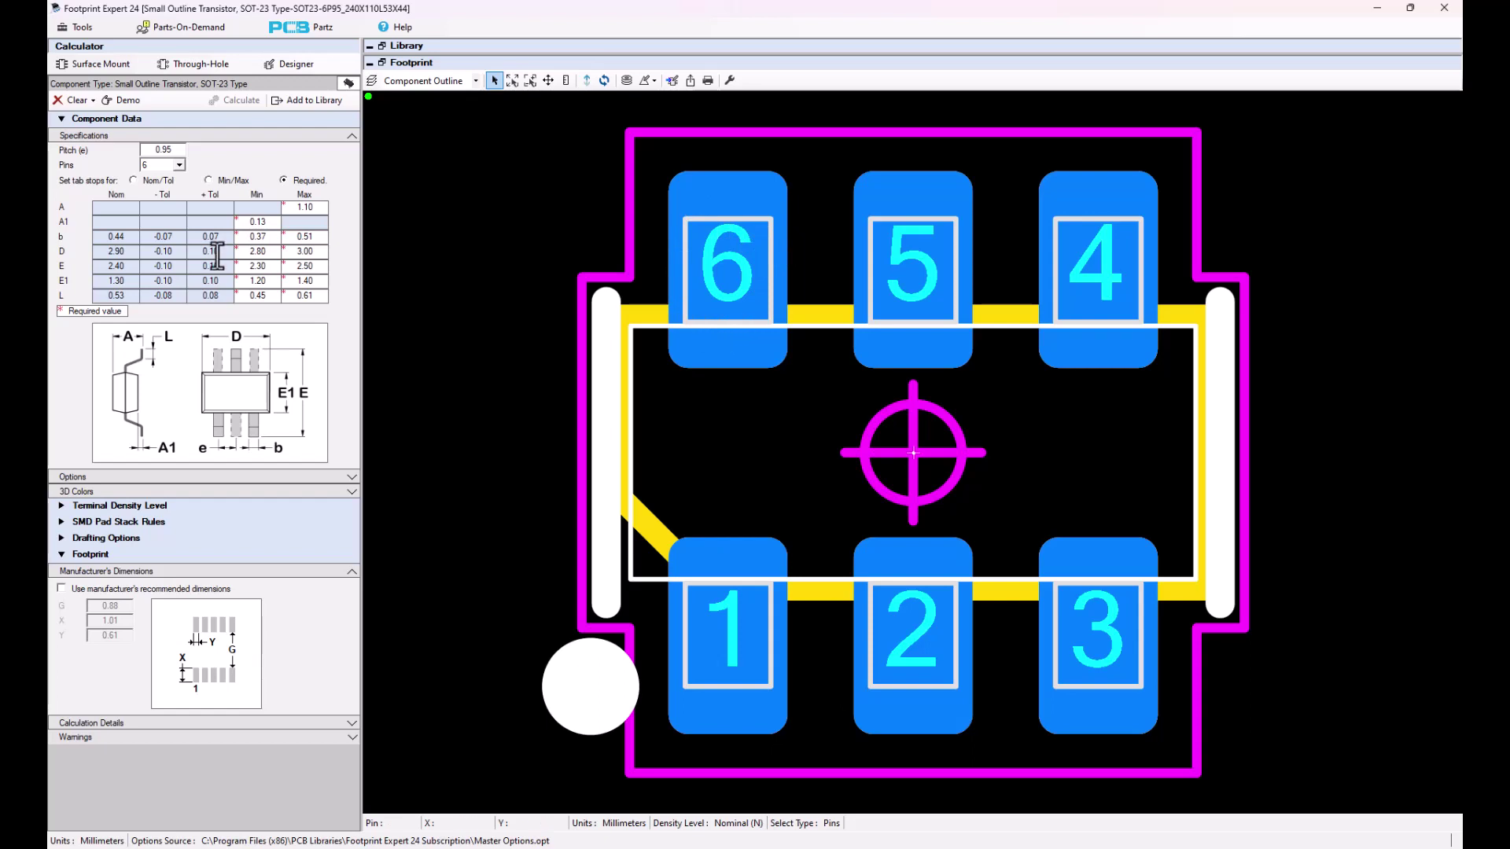
{"action": "left_click", "coordinate": [179, 164]}
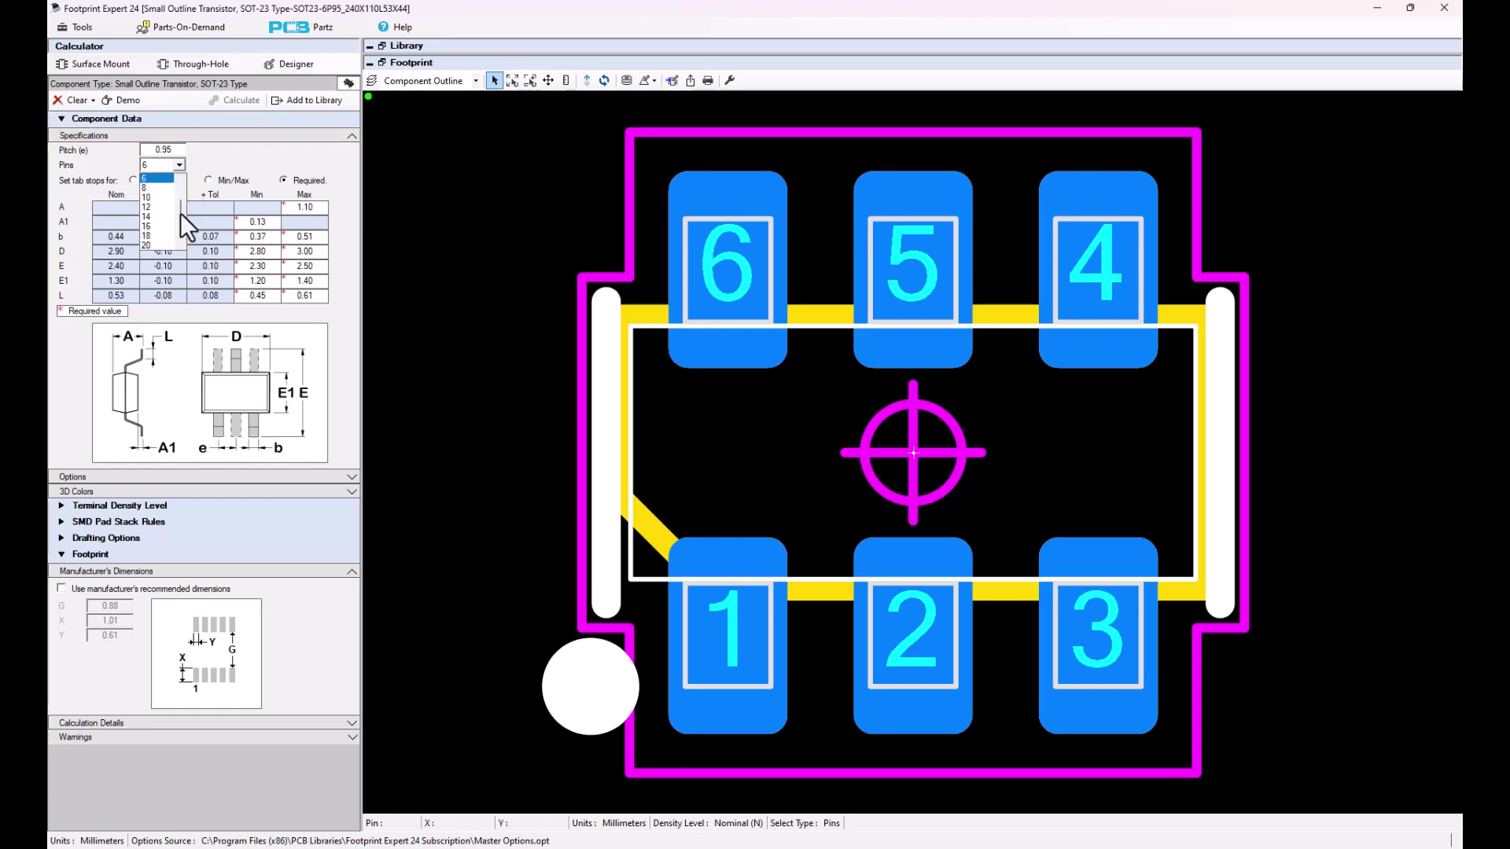
{"action": "left_click", "coordinate": [167, 178]}
{"action": "left_click", "coordinate": [179, 165]}
{"action": "left_click", "coordinate": [158, 178]}
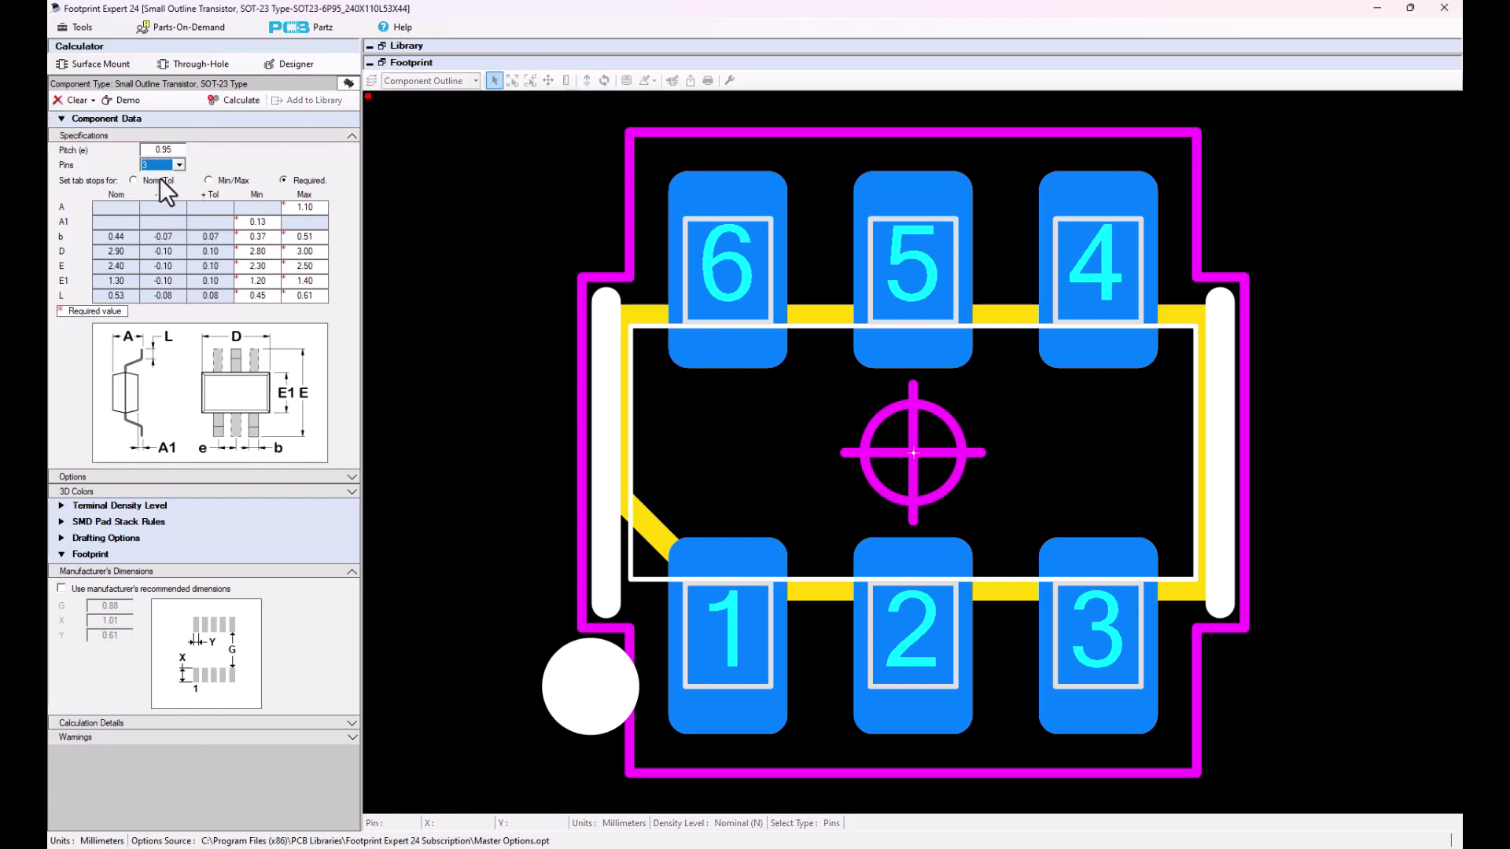
{"action": "left_click", "coordinate": [227, 104]}
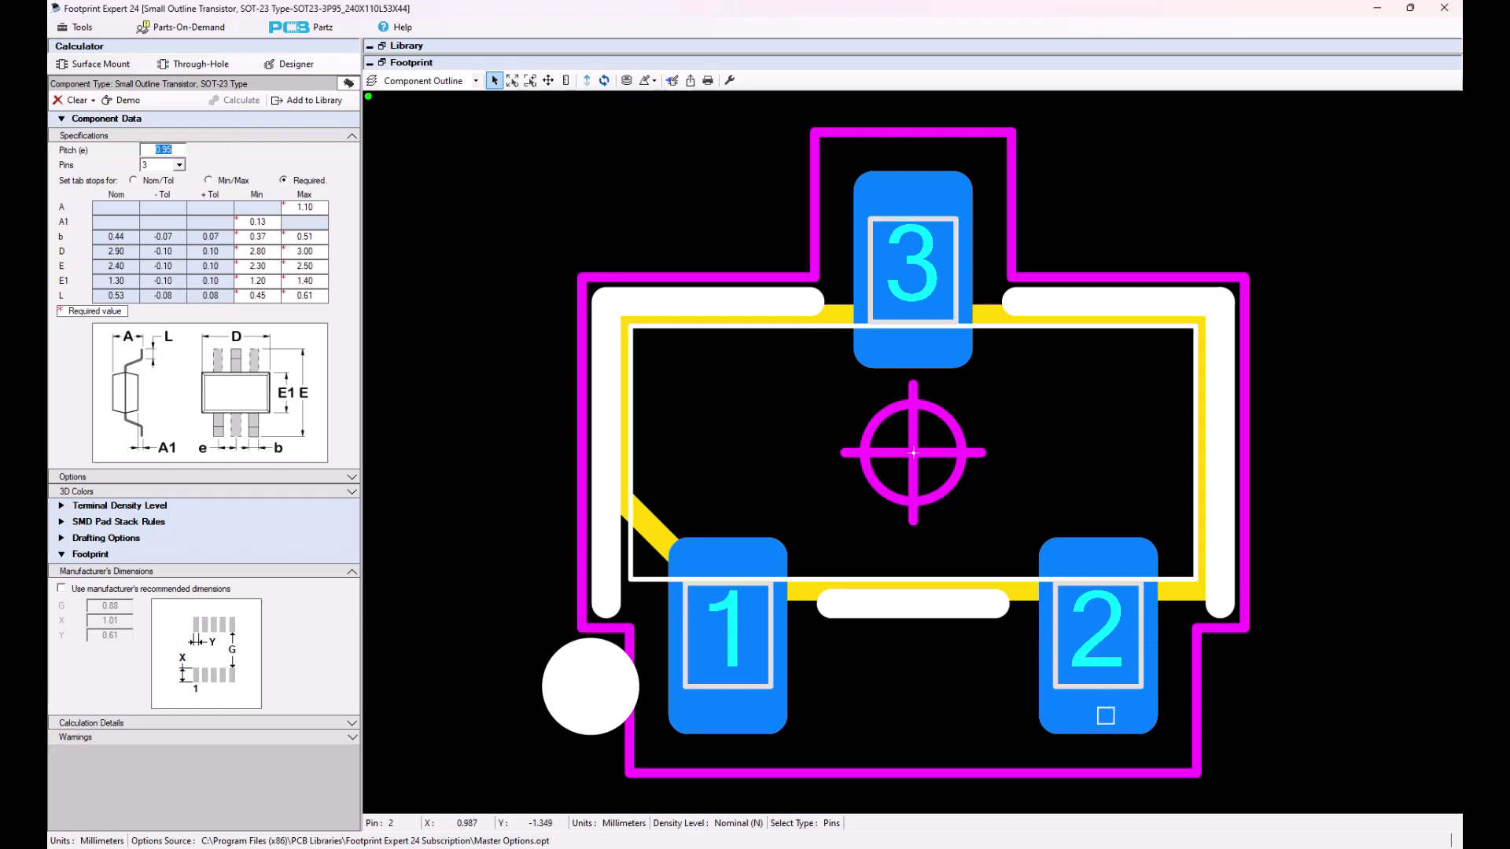
Step: Reorder the footprint's pins so the lower-right pad is 1, the upper pad is 2 and the lower-left pad is 3
{"action": "left_click", "coordinate": [1106, 715]}
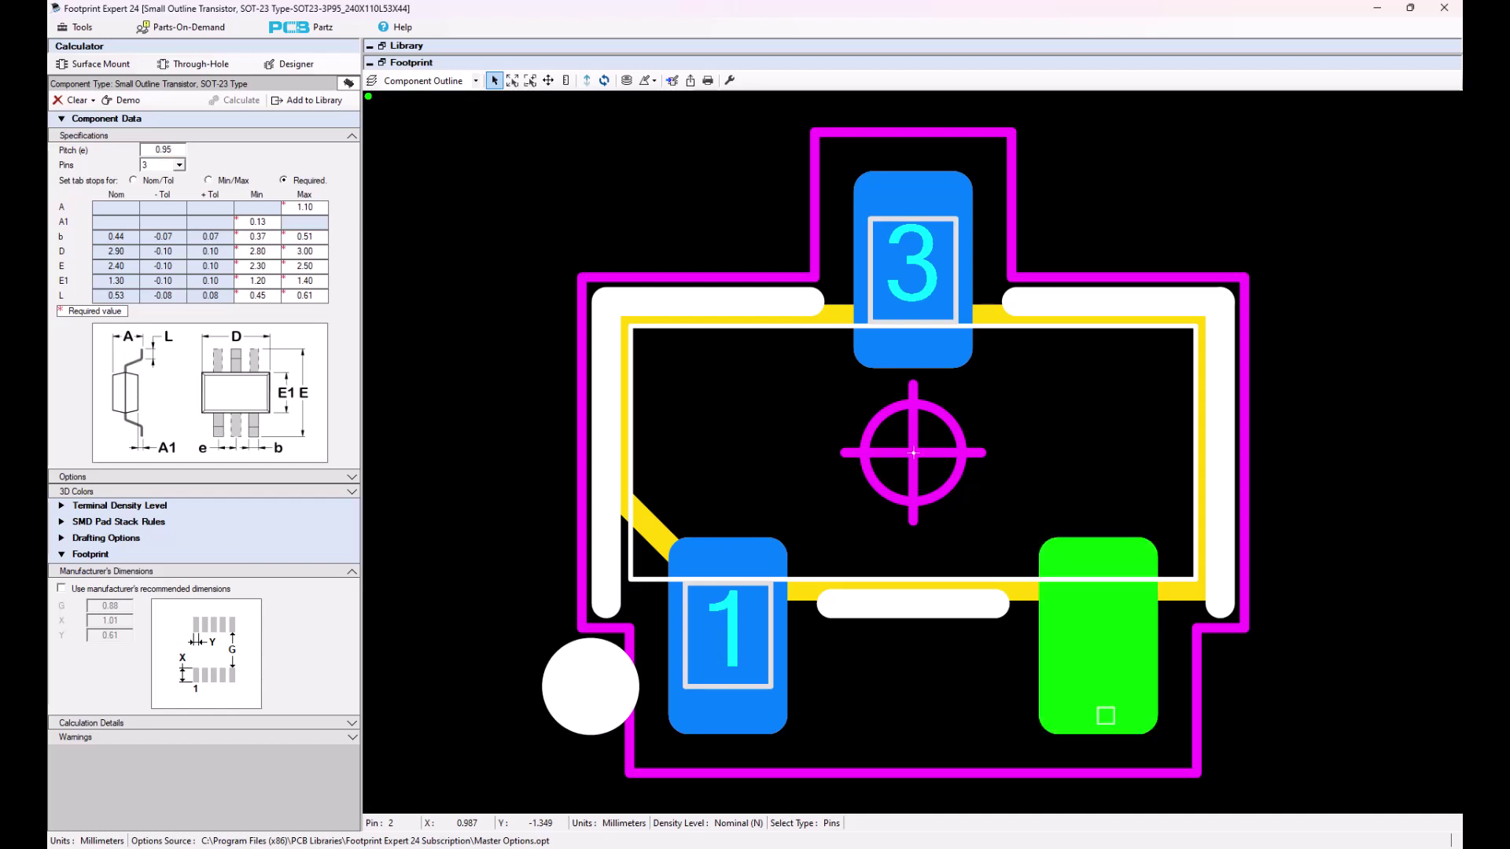
{"action": "right_click", "coordinate": [1106, 715]}
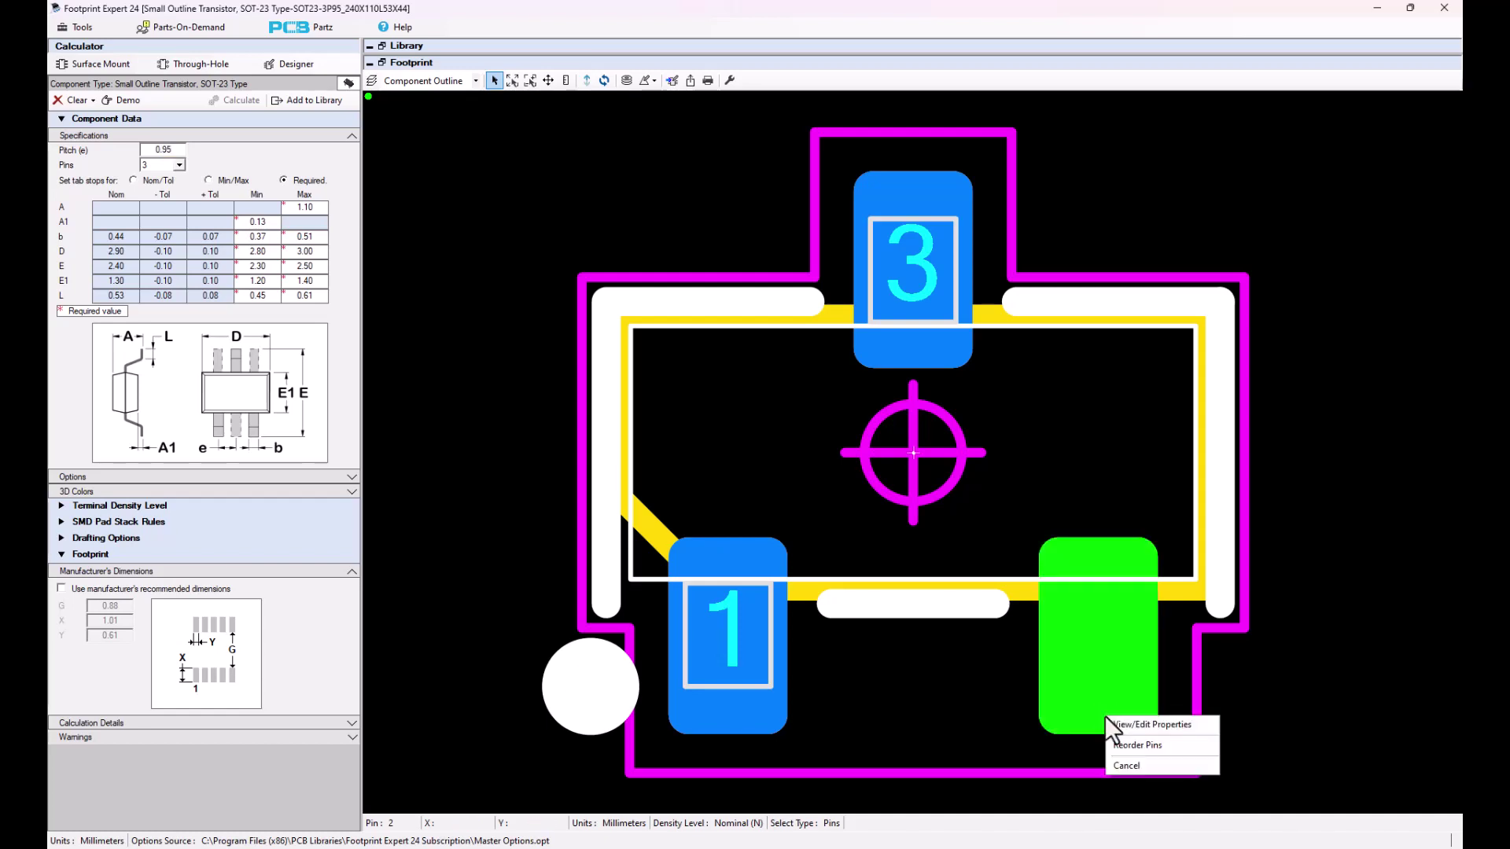
{"action": "left_click", "coordinate": [1135, 742]}
{"action": "left_click", "coordinate": [803, 481]}
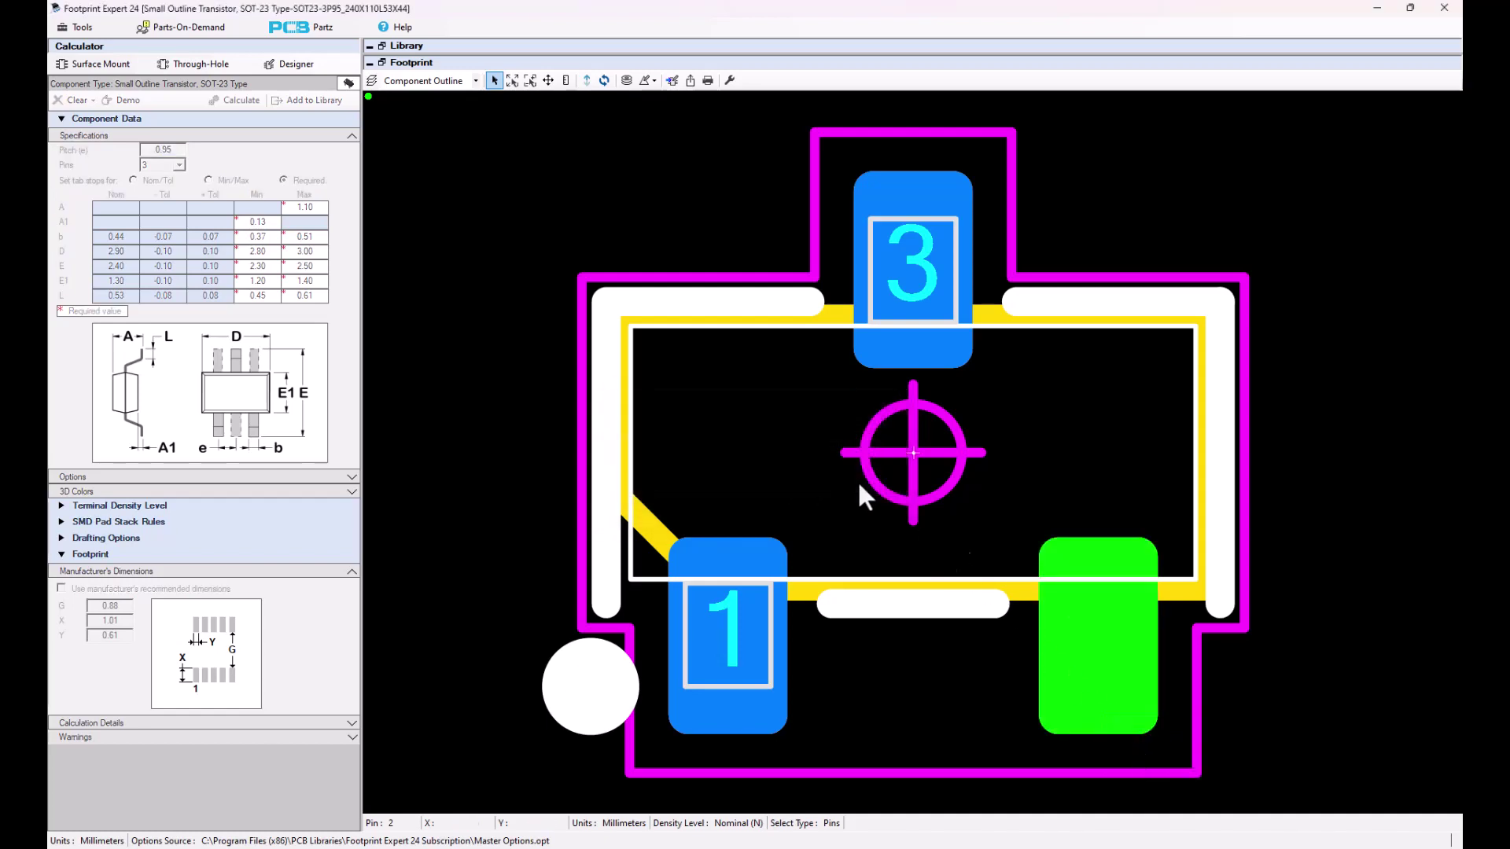
{"action": "left_click", "coordinate": [910, 247]}
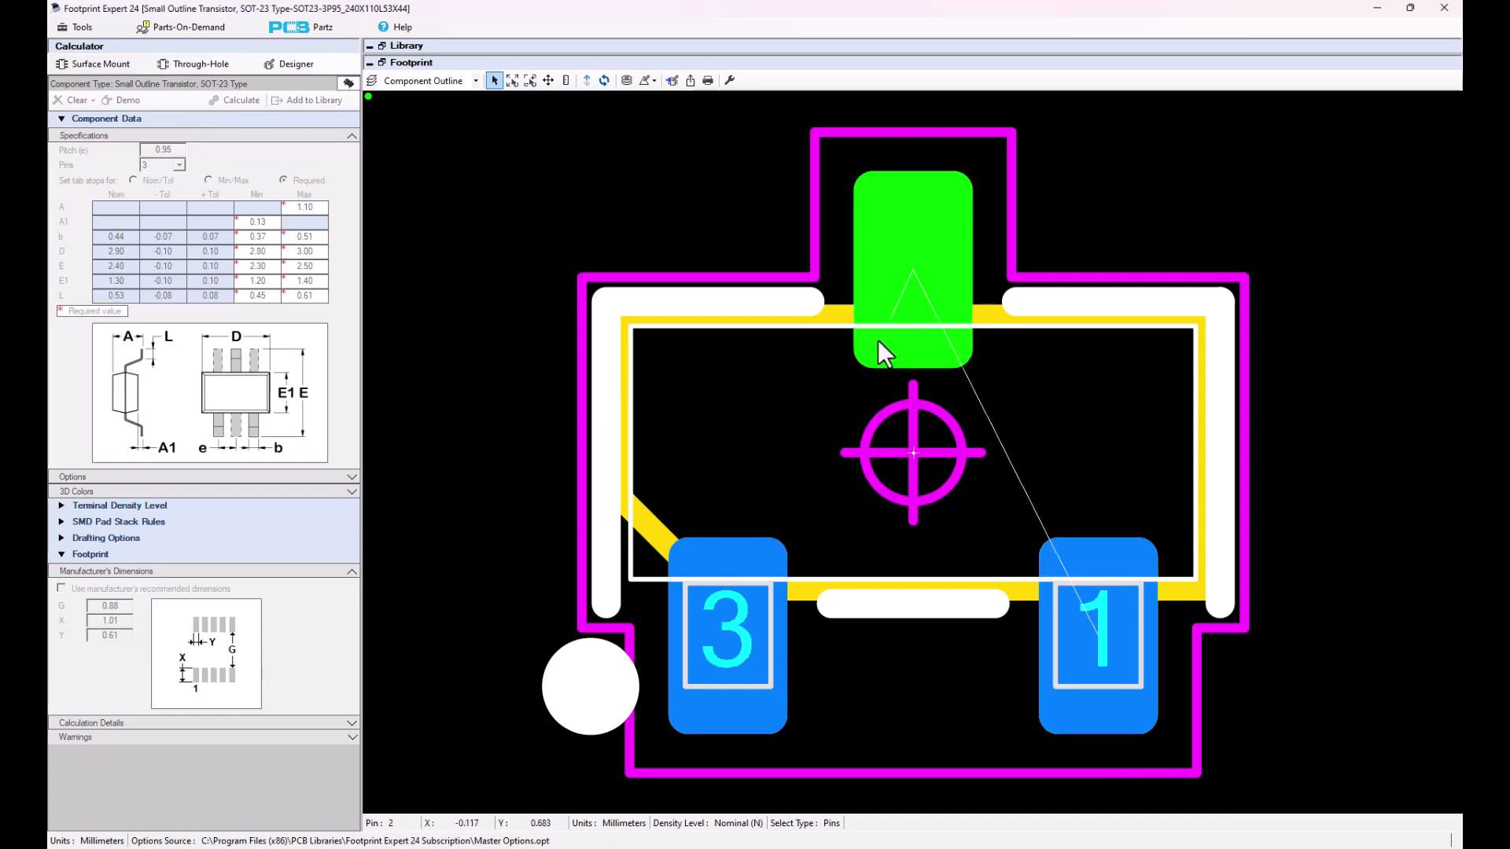
{"action": "left_click", "coordinate": [734, 643]}
{"action": "right_click", "coordinate": [735, 643]}
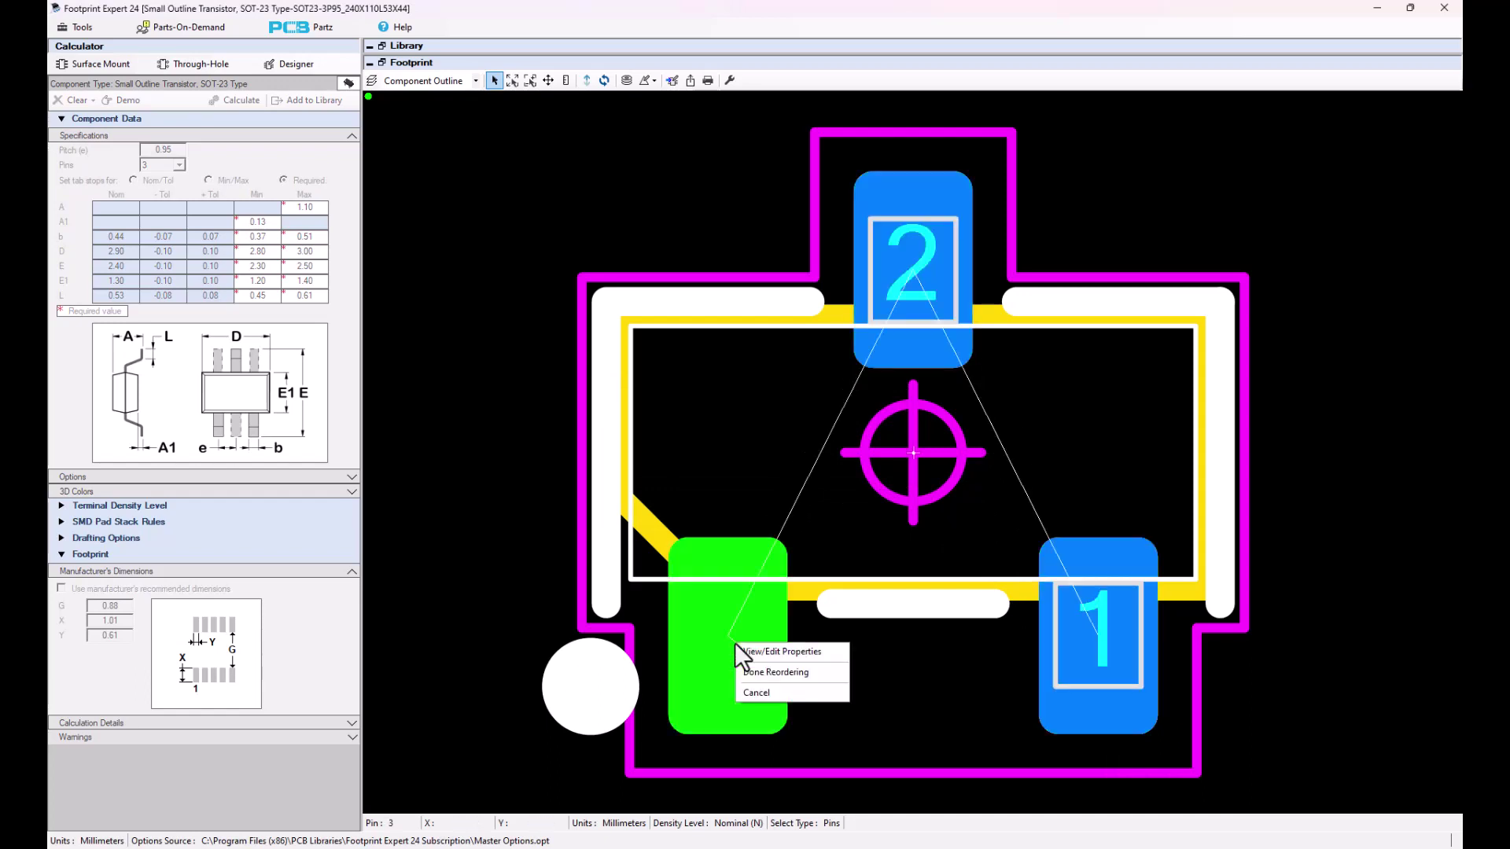
{"action": "left_click", "coordinate": [768, 664]}
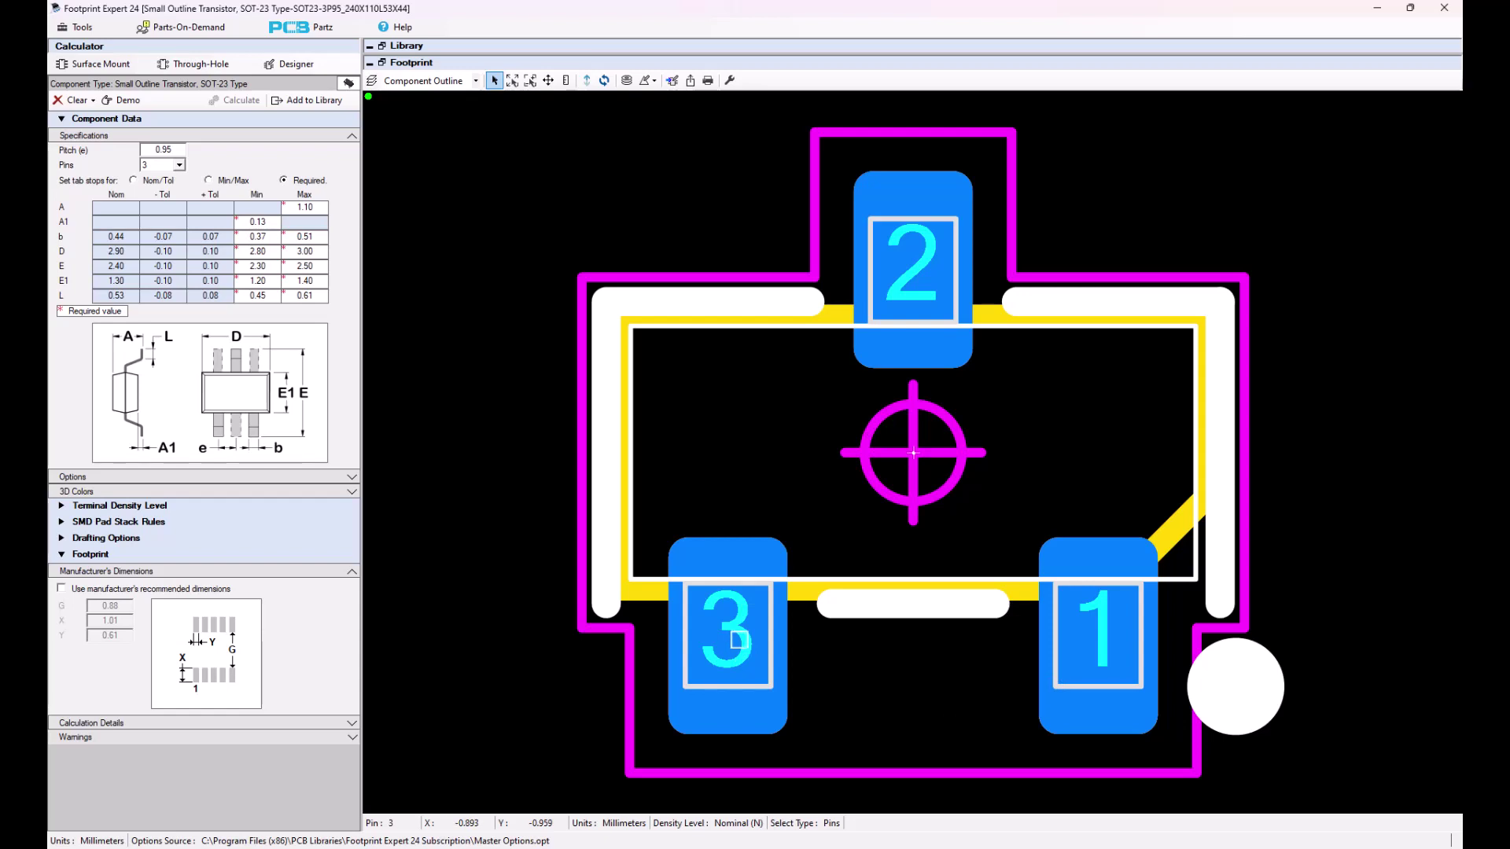
Step: Rename pin 1 as E, pin 2 as C and pin 3 as B in their pin properties
{"action": "double_click", "coordinate": [1123, 727]}
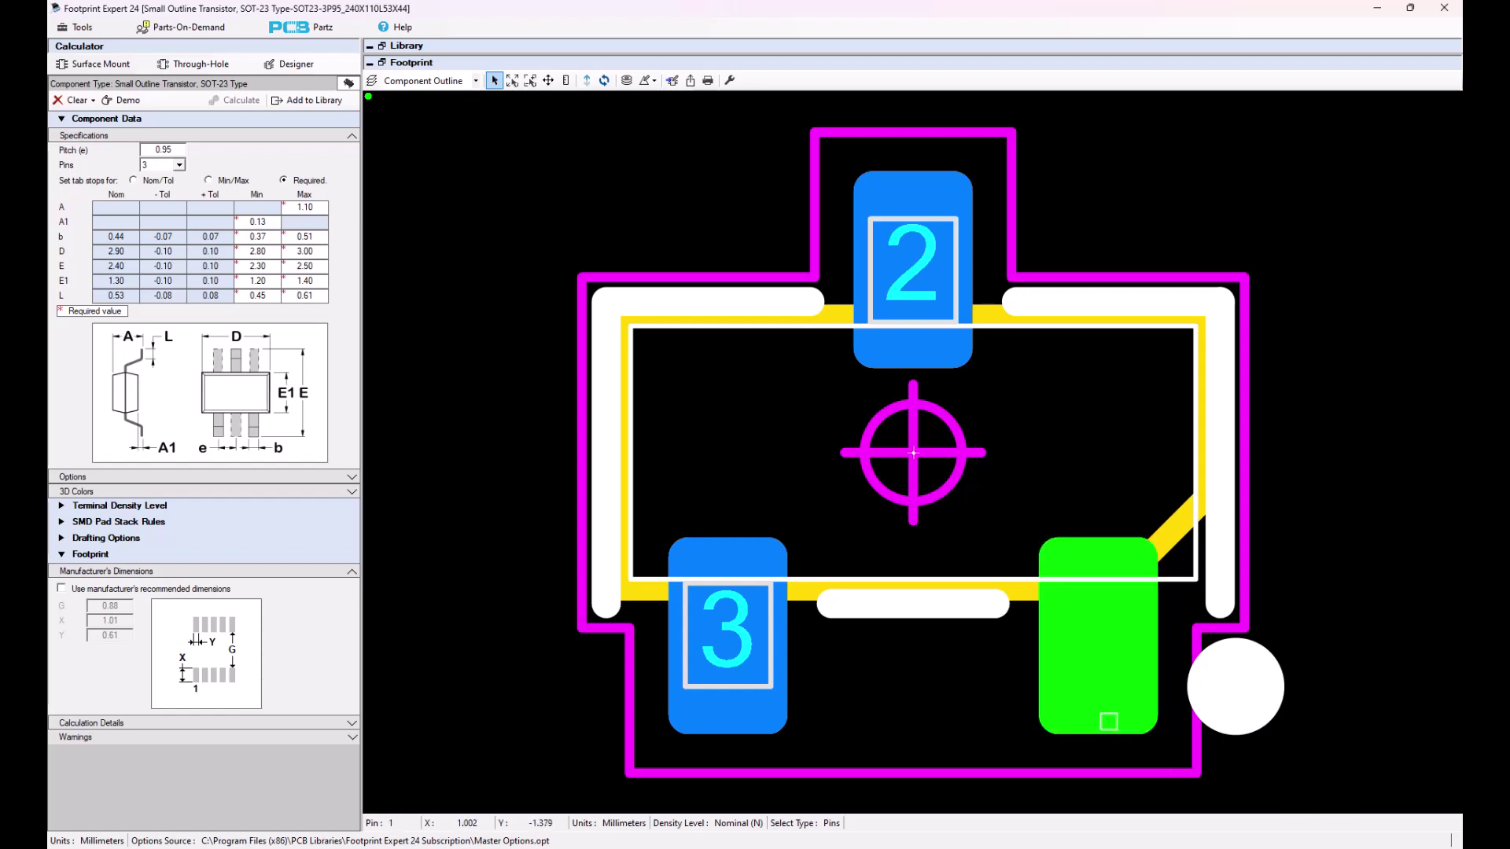
{"action": "type", "text": "E"}
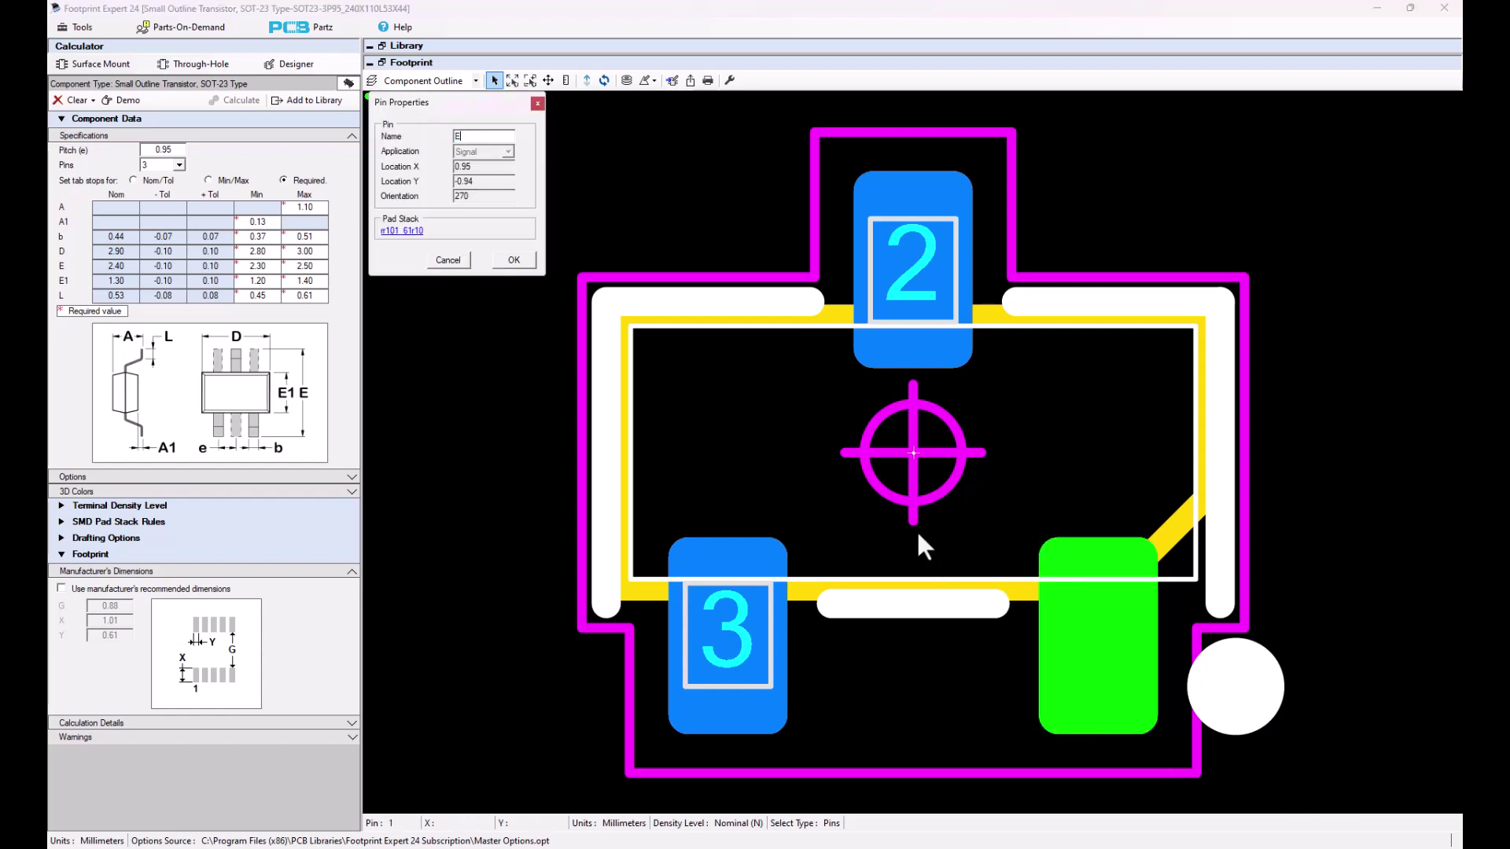
{"action": "left_click", "coordinate": [532, 264]}
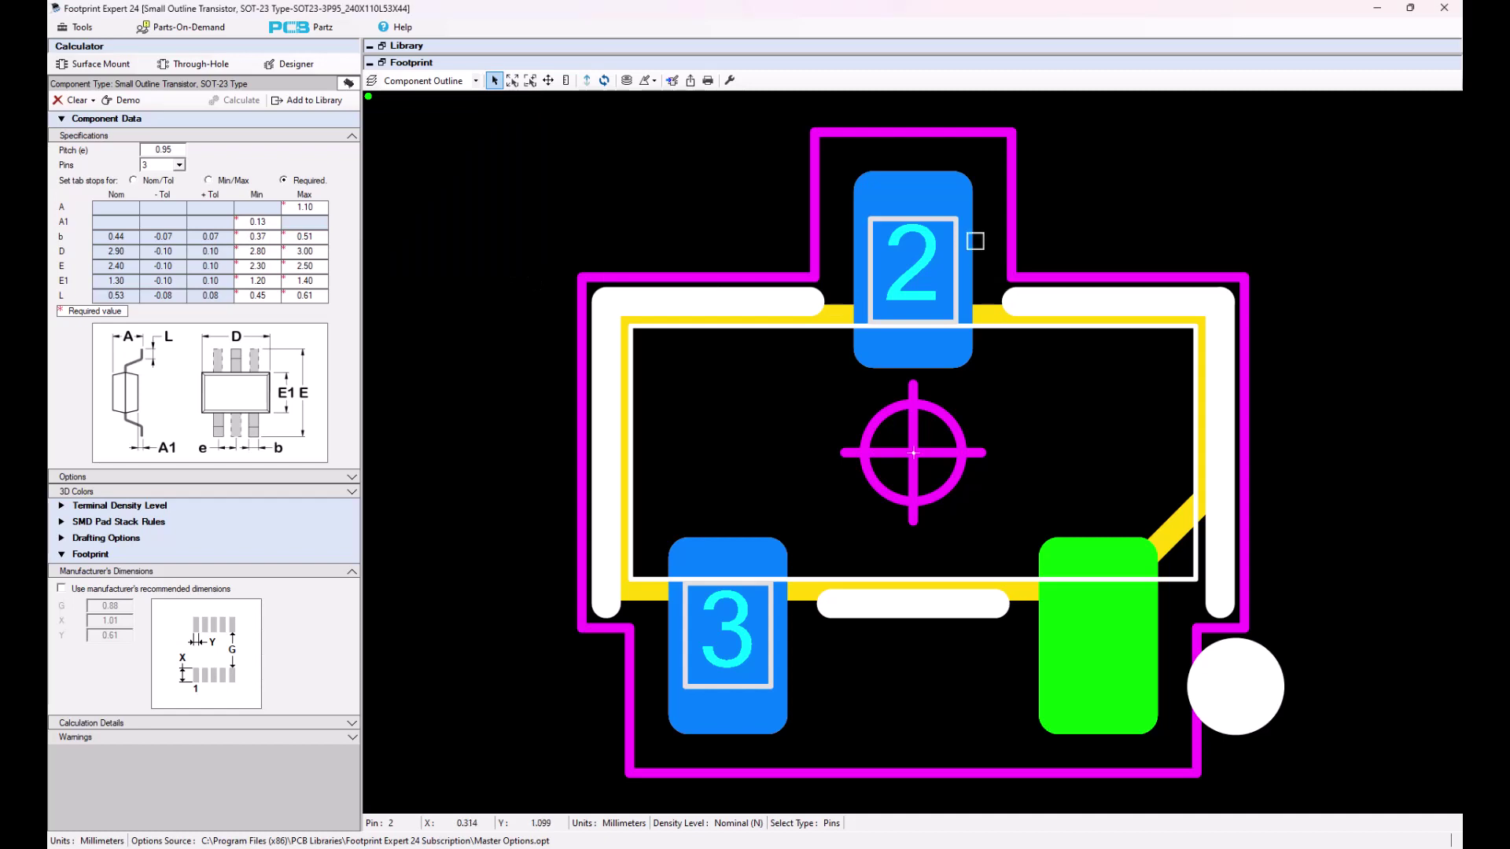
{"action": "double_click", "coordinate": [919, 188]}
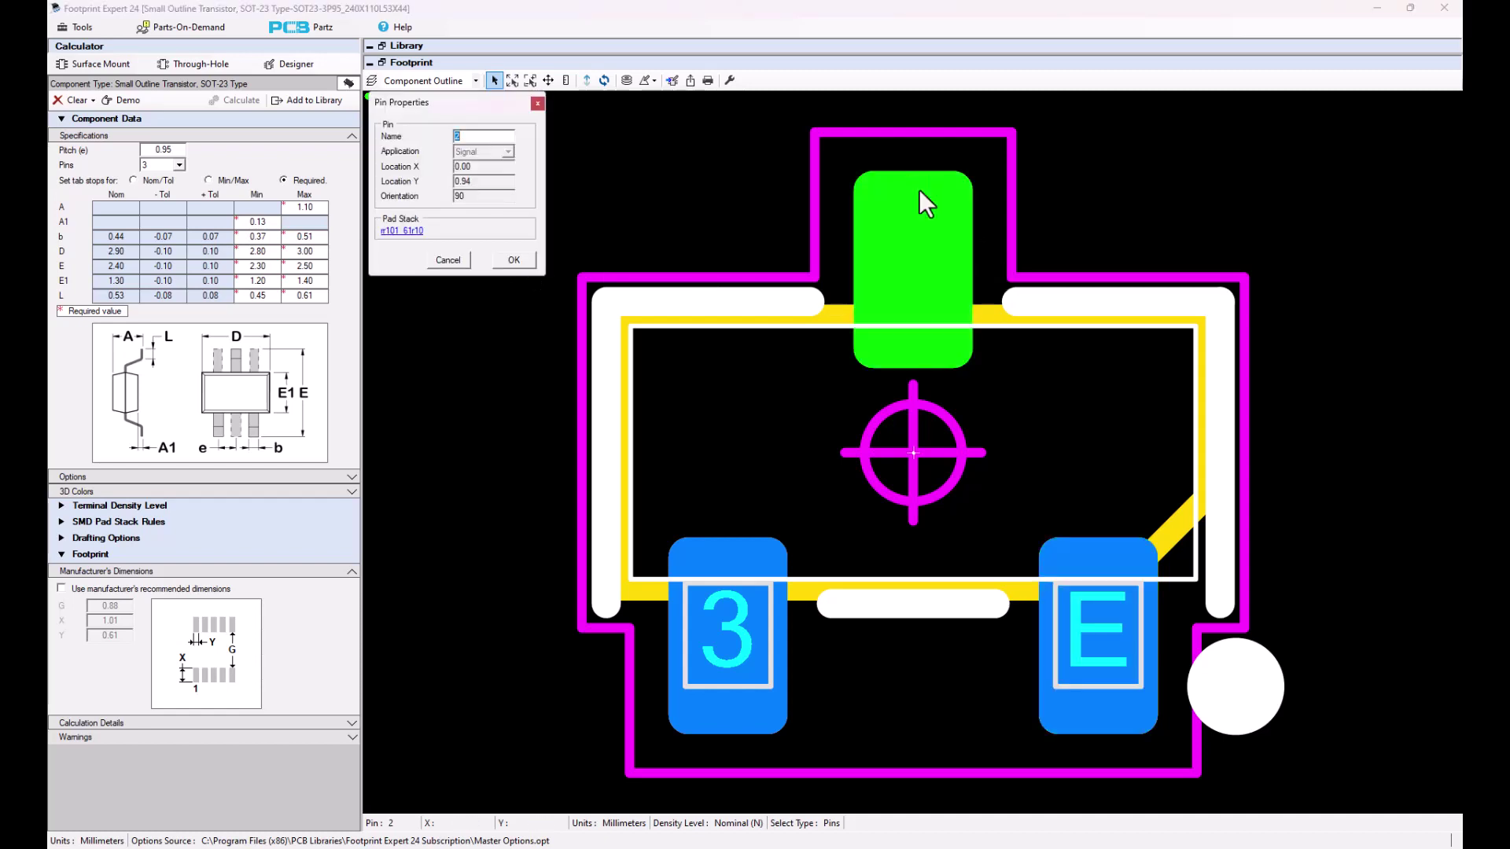
{"action": "type", "text": "C"}
{"action": "left_click", "coordinate": [527, 258]}
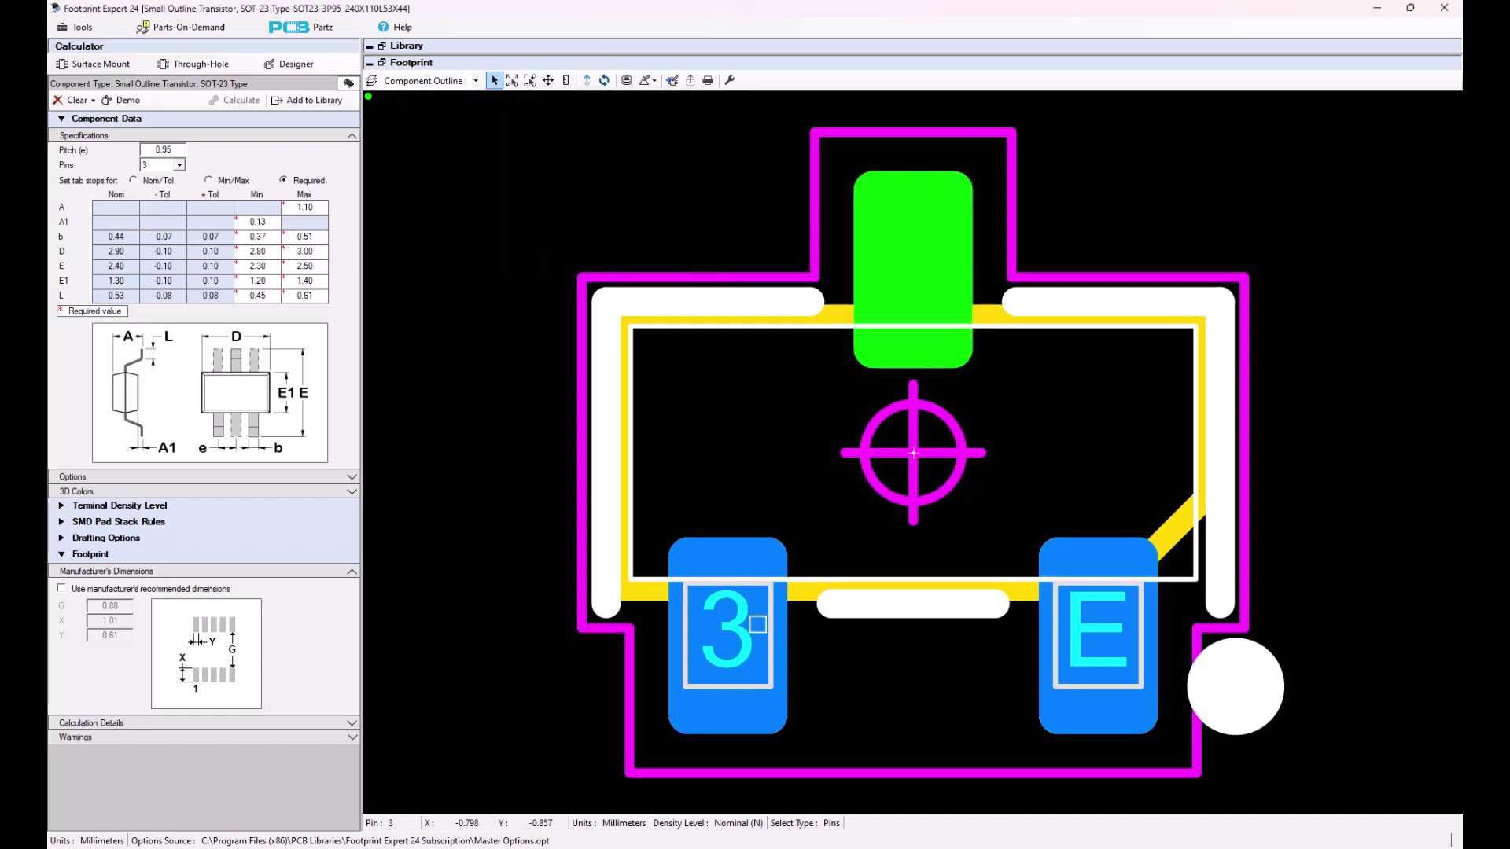
{"action": "double_click", "coordinate": [722, 555]}
{"action": "type", "text": "B"}
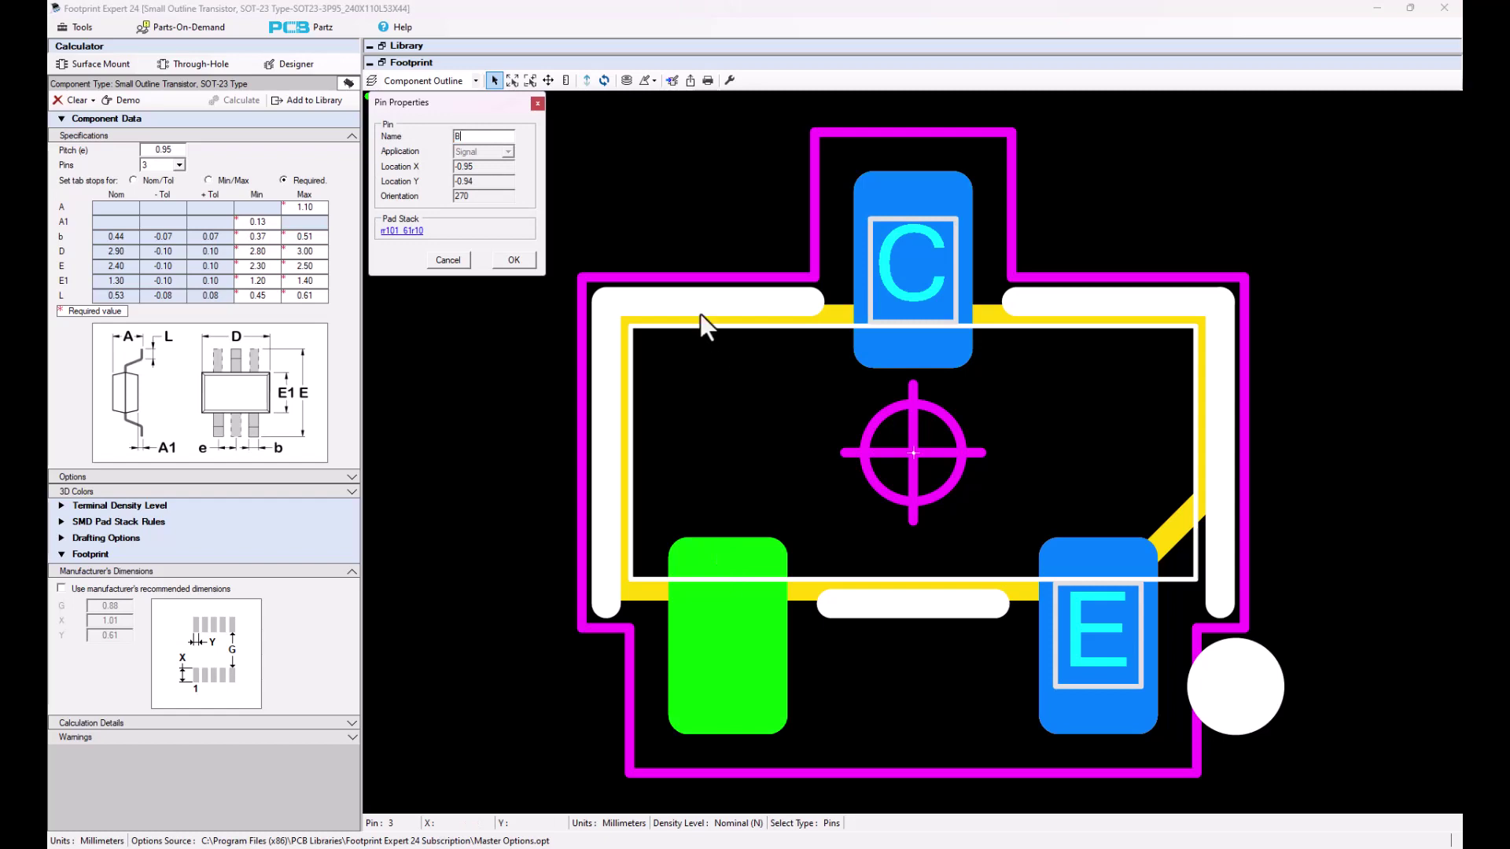
{"action": "left_click", "coordinate": [519, 261]}
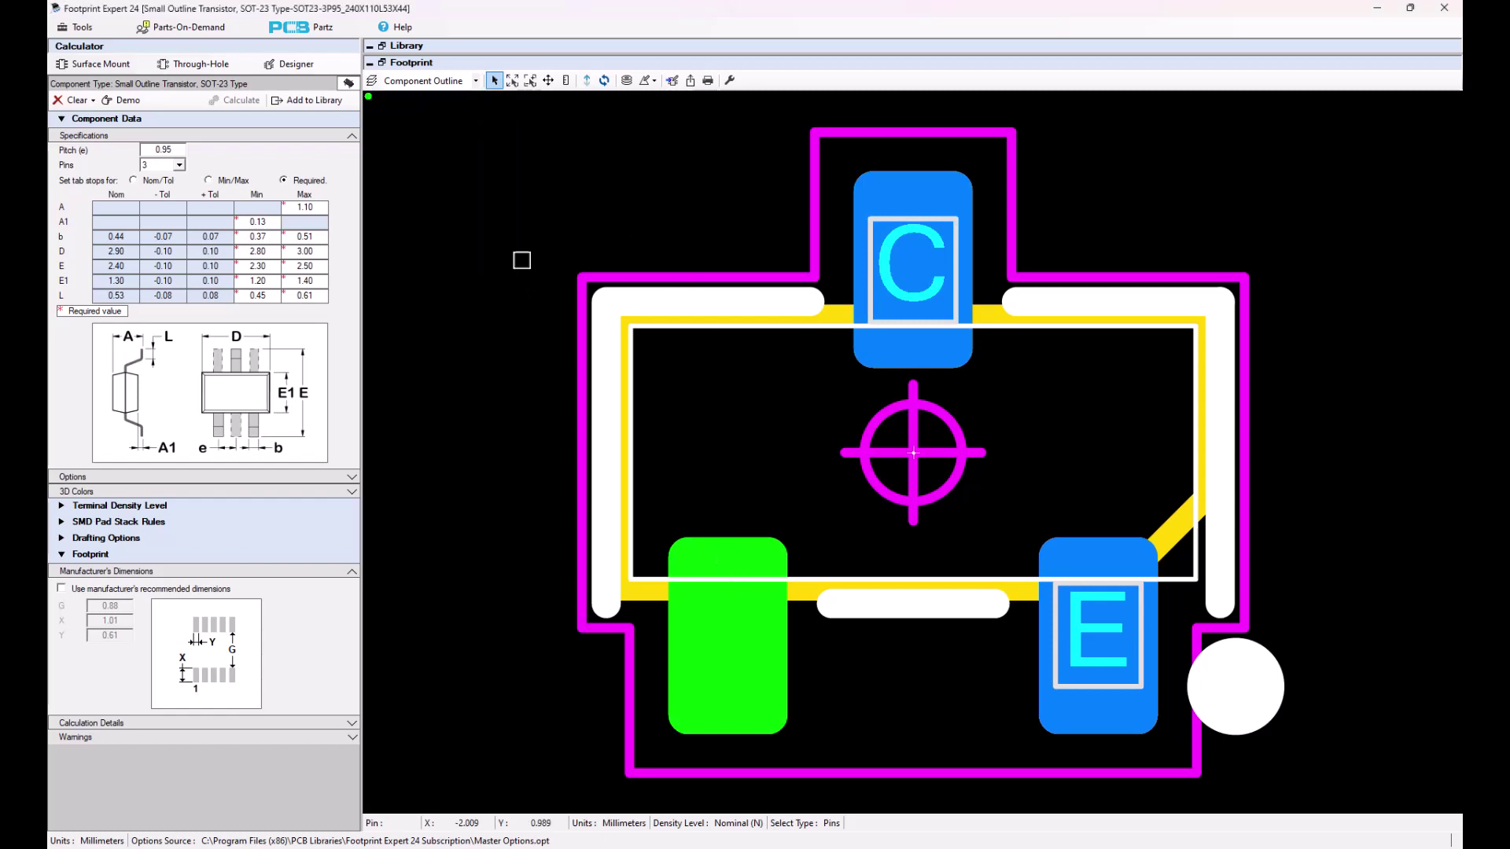